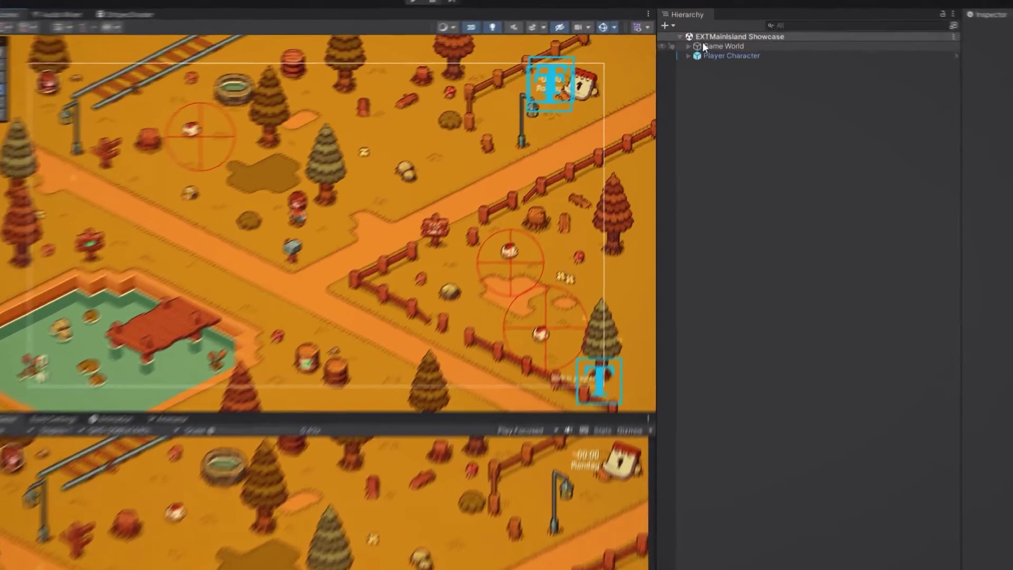
- Add a Particle System from the Hierarchy's Effects menu and name it 'Rain Effect'
left_click(730, 18)
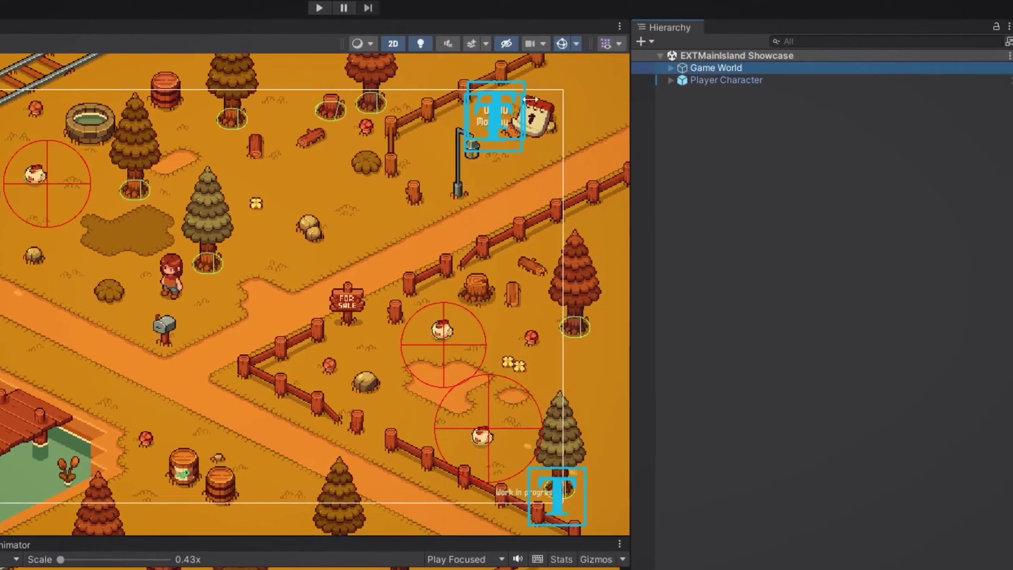
left_click(693, 80)
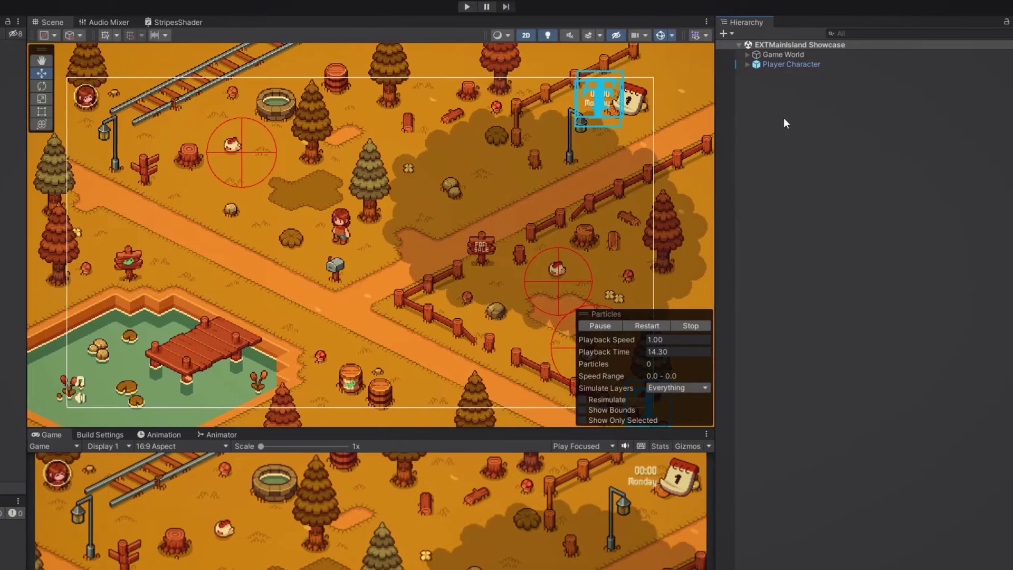
right_click(784, 120)
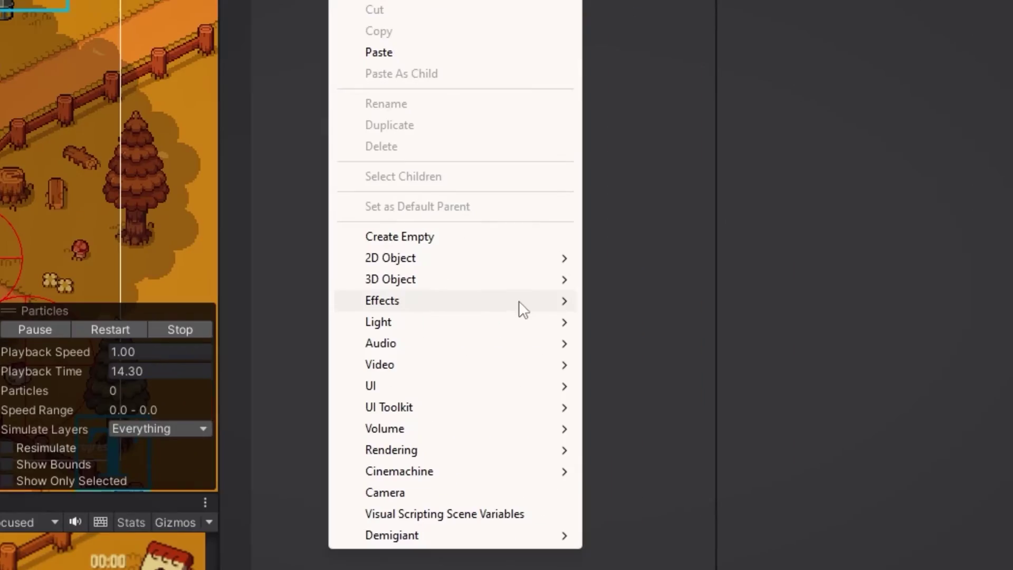
mouse_move(522, 305)
left_click(607, 299)
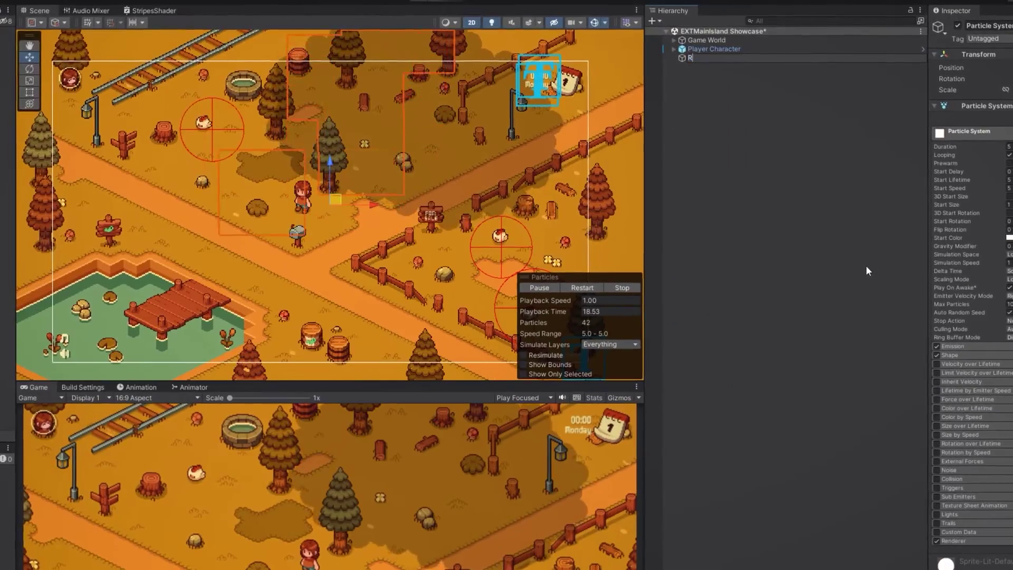
type("Rain E")
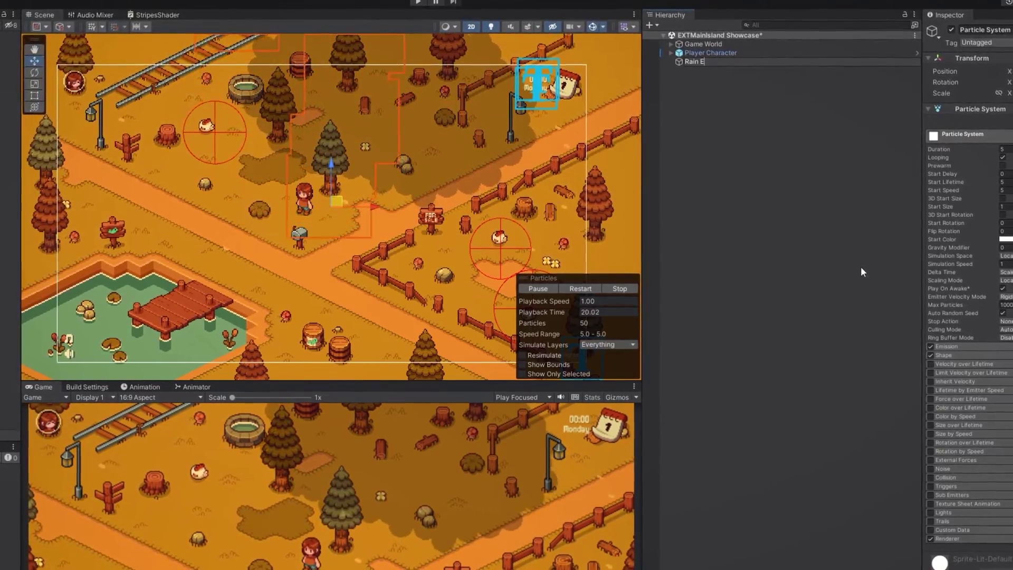
type("ffect")
key("Return")
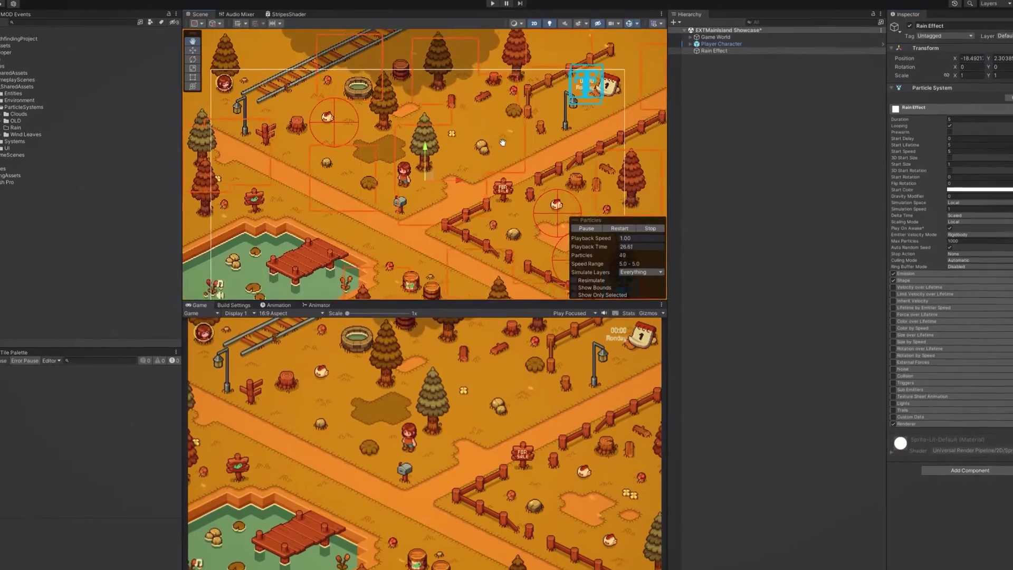
scroll(504, 159, "down", 6)
left_click_drag(502, 153, 390, 248)
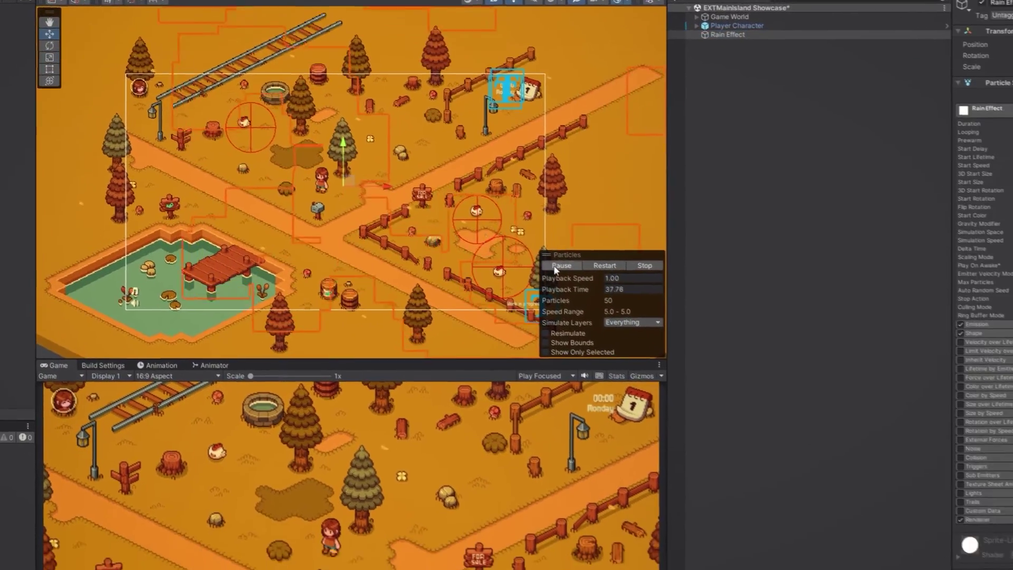
- Add an 'Effects' sorting layer in the Renderer settings, ordered just before UI
left_click(997, 520)
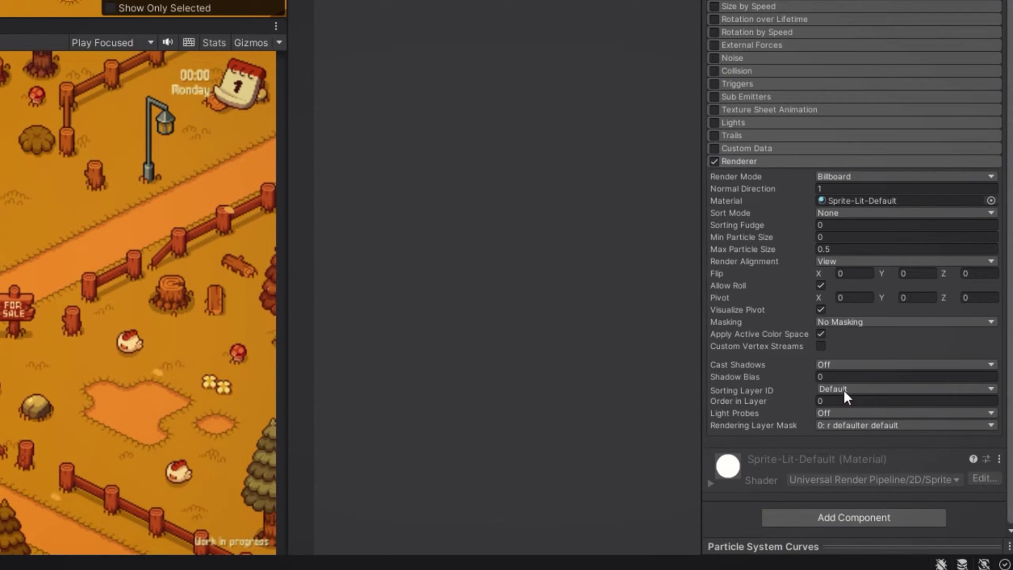
left_click(843, 389)
left_click(891, 500)
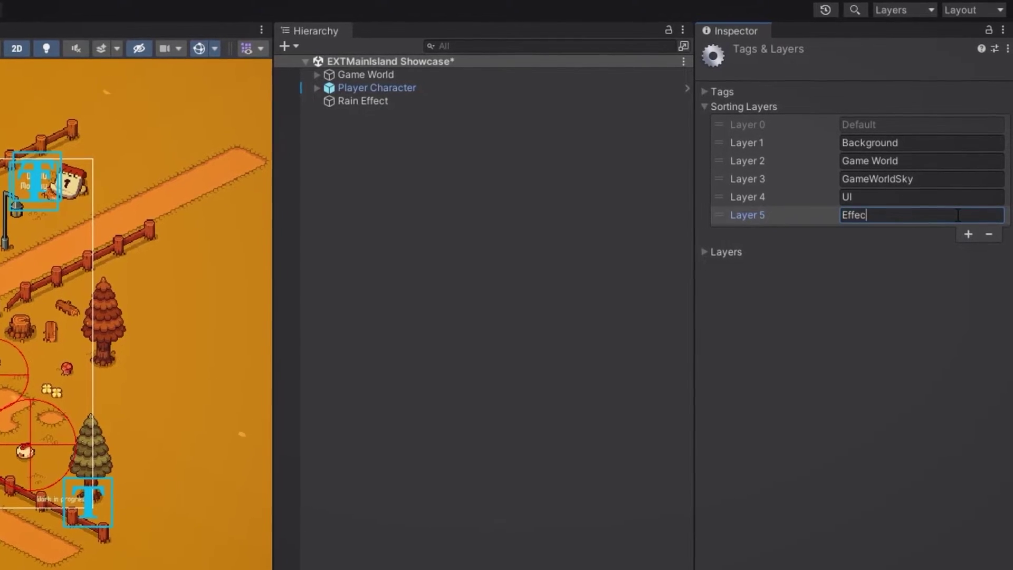
left_click_drag(710, 214, 704, 146)
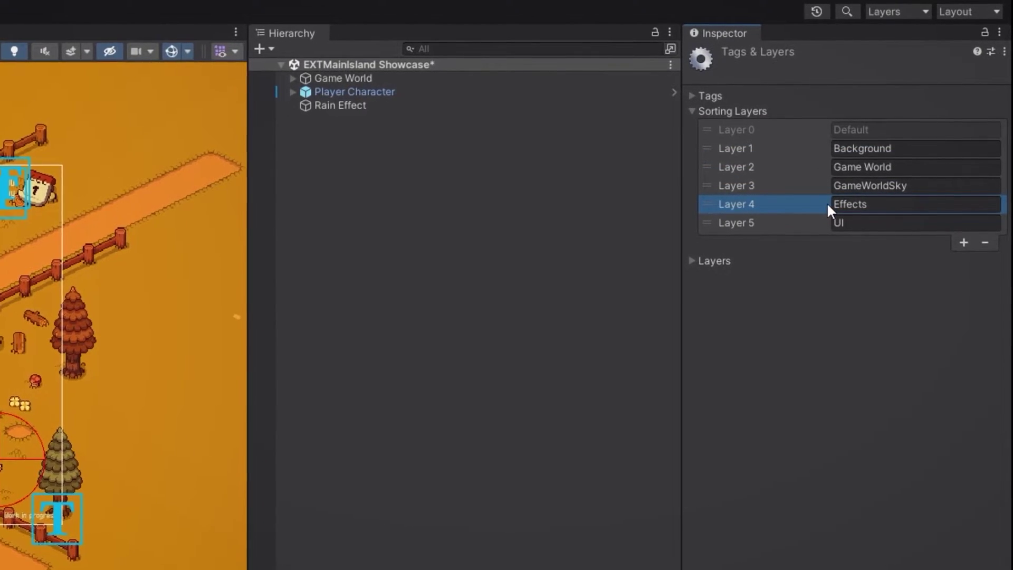
- Back on Rain Effect, set the particles' Start Speed to 0
left_click(362, 105)
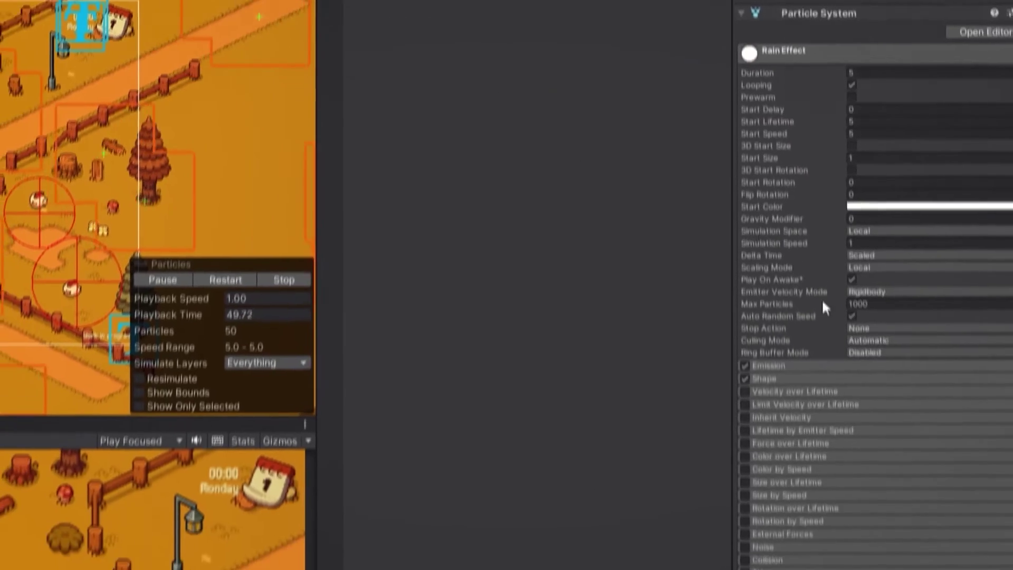
scroll(882, 287, "down", 3)
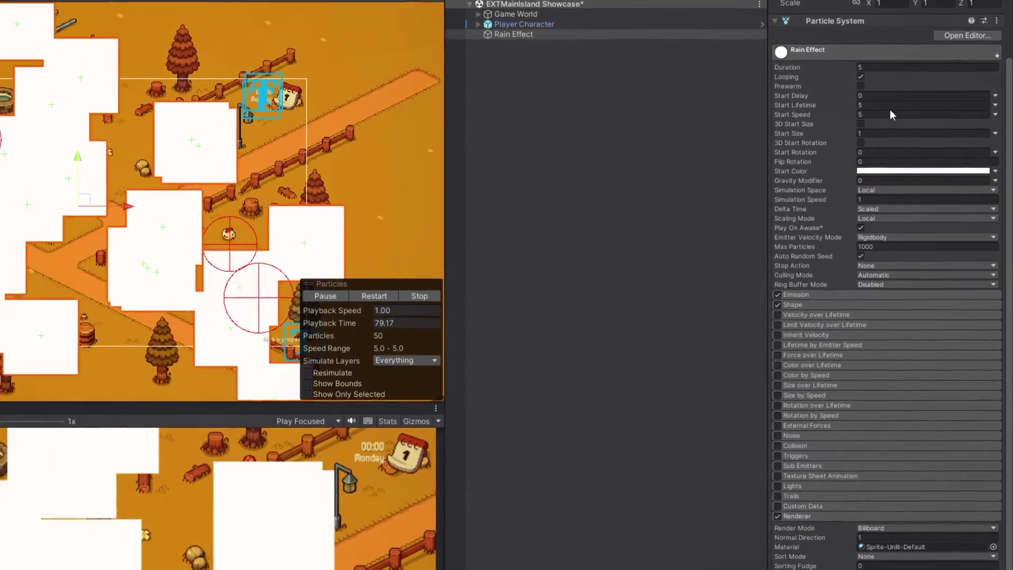
left_click(886, 114)
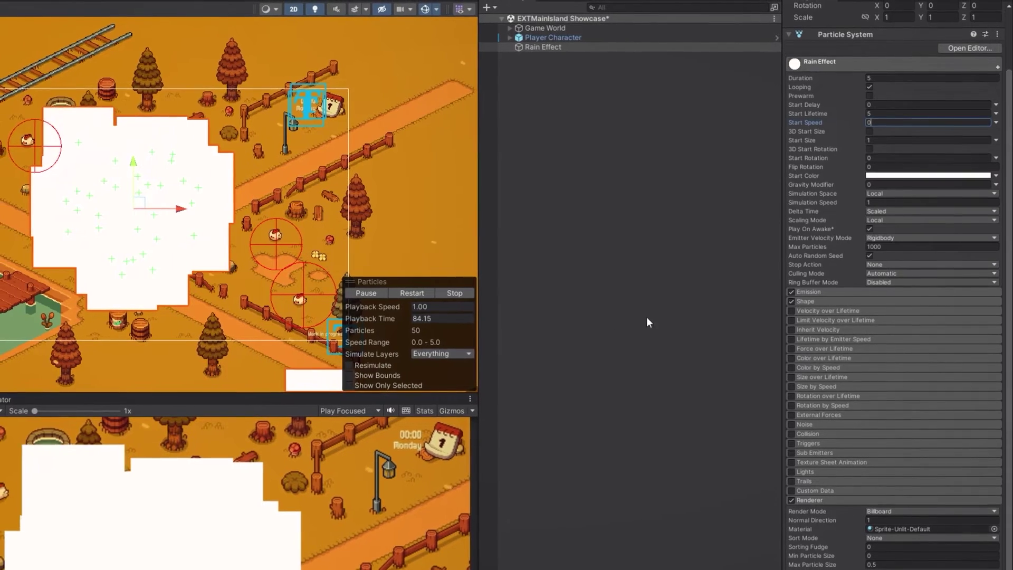
- Enable Velocity over Lifetime with Linear Y random between -3 and -2.5
left_click(791, 311)
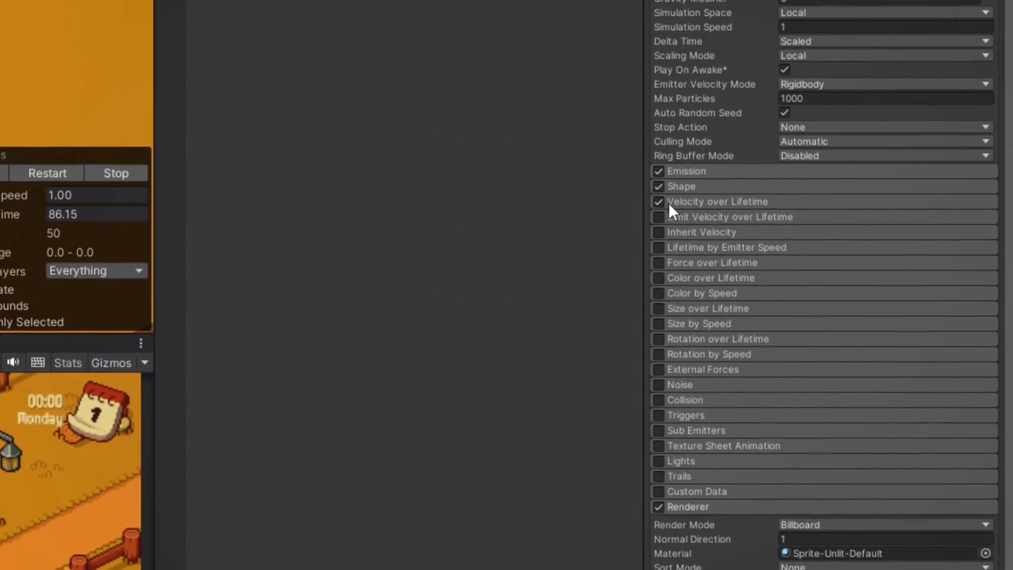
left_click(681, 201)
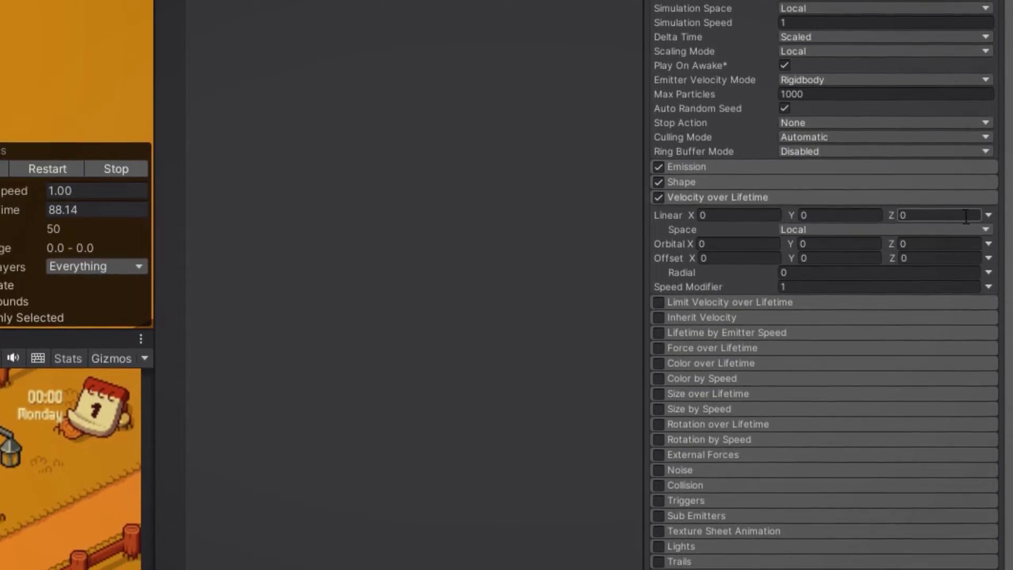
left_click(989, 215)
left_click(949, 270)
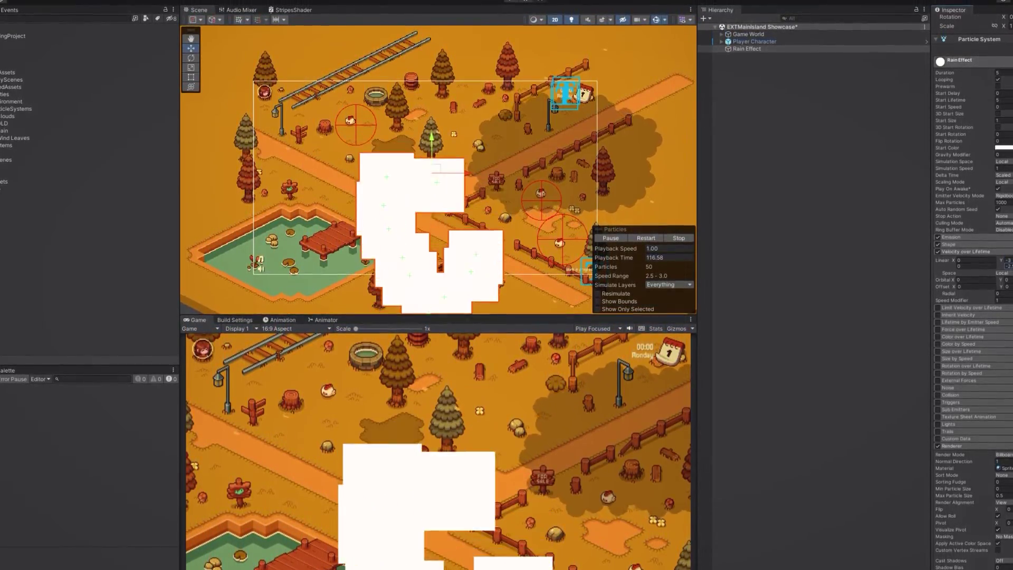
- Change the emitter shape from Cone to a Box scaled X 15 and Y 0.1
left_click(955, 255)
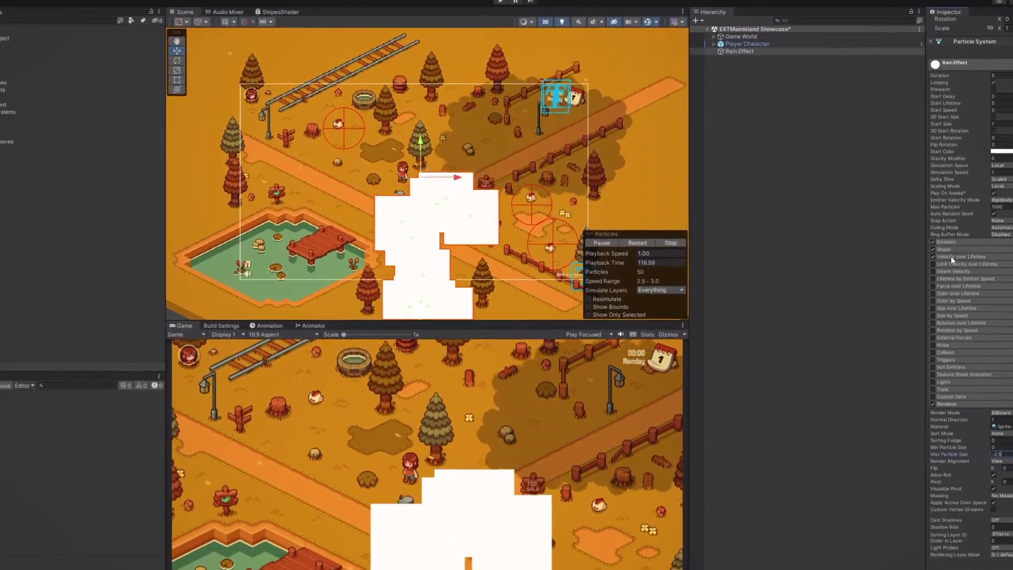
left_click(953, 247)
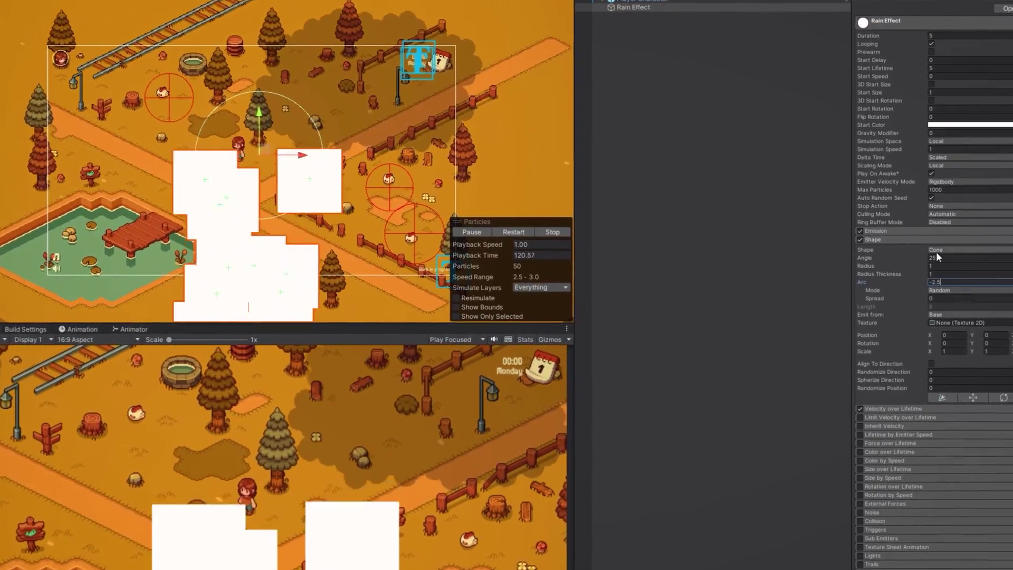
left_click(967, 254)
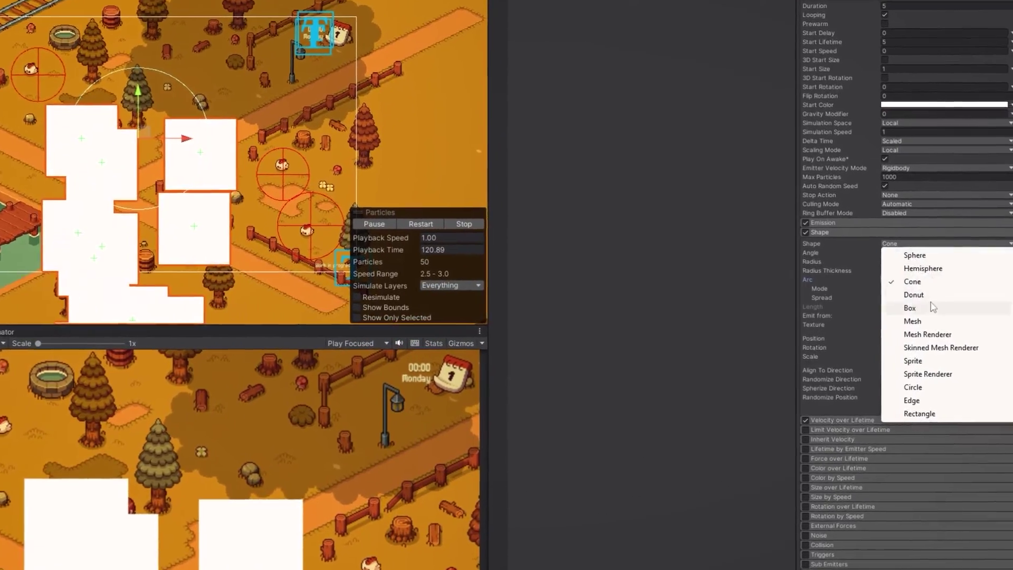
left_click(924, 308)
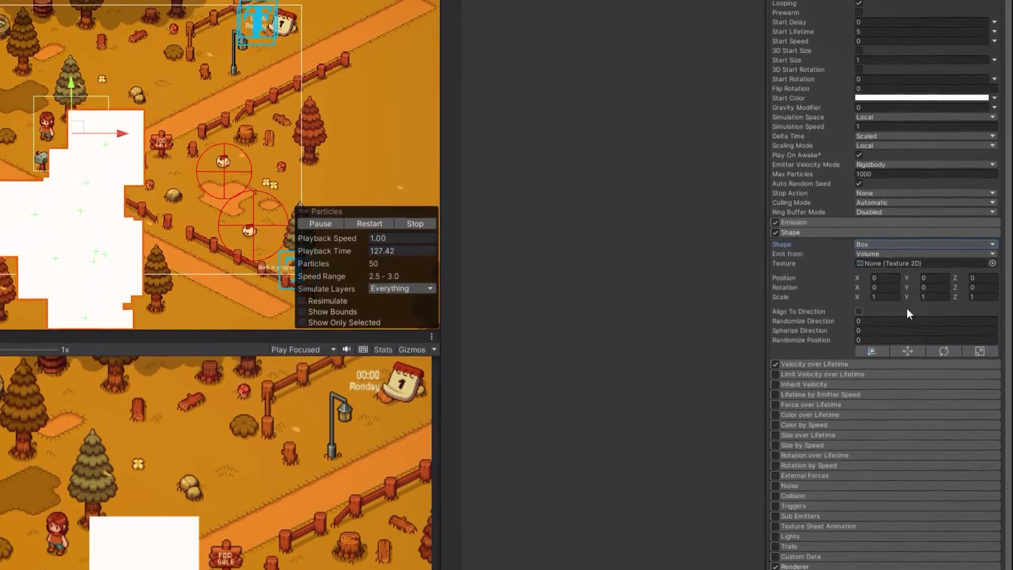
left_click(886, 299)
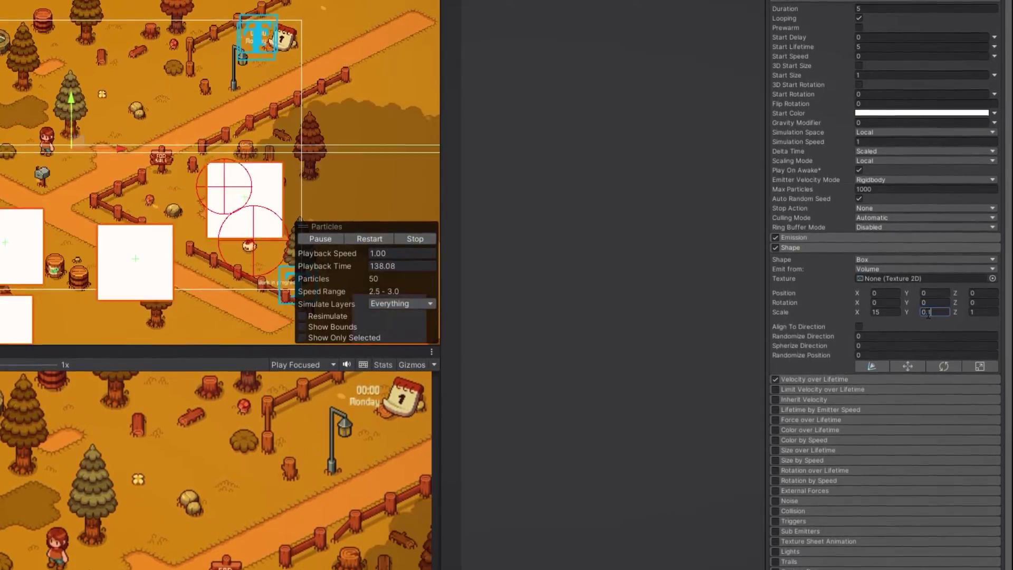
left_click(929, 313)
type("0.1")
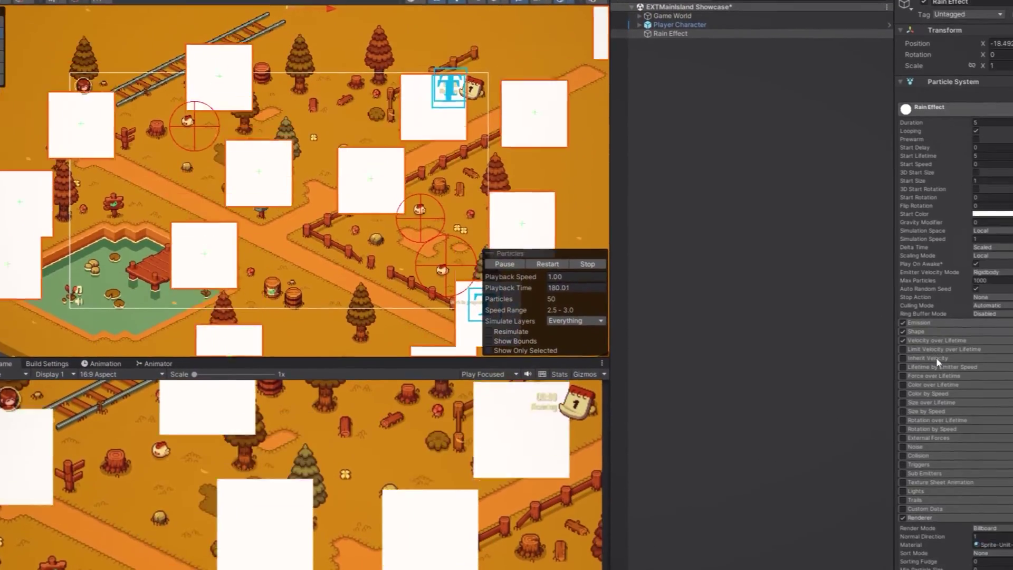
- Enable Size over Lifetime with separate axes, random X 0.002–0.01 and Y 0.2–0.4
left_click(933, 404)
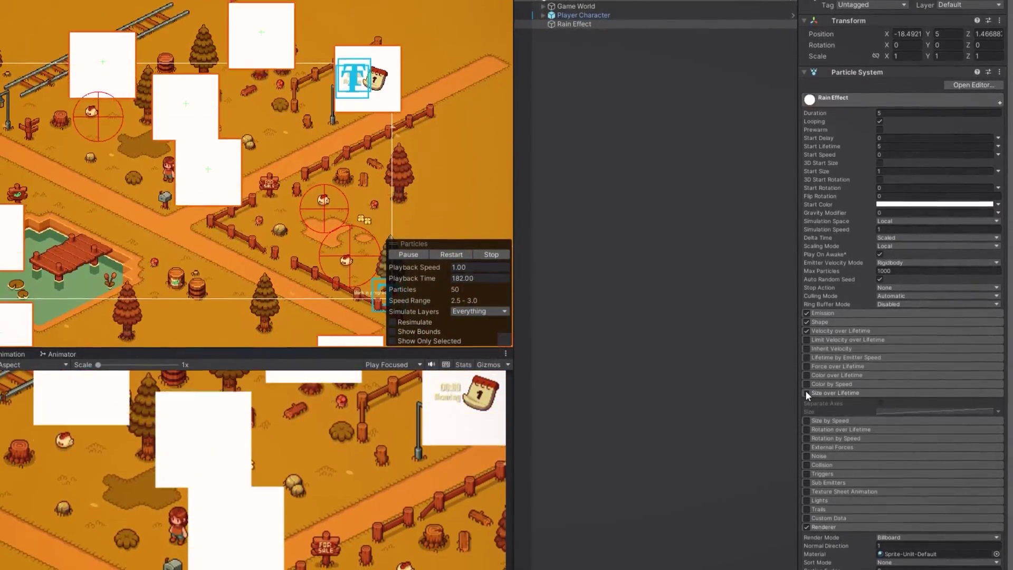
left_click(805, 393)
left_click(880, 403)
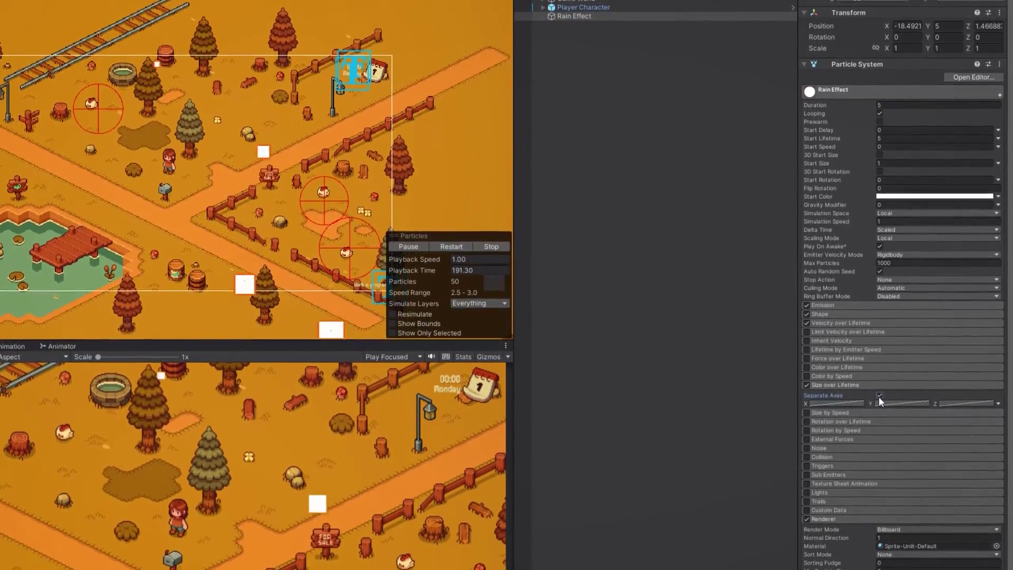
left_click(998, 403)
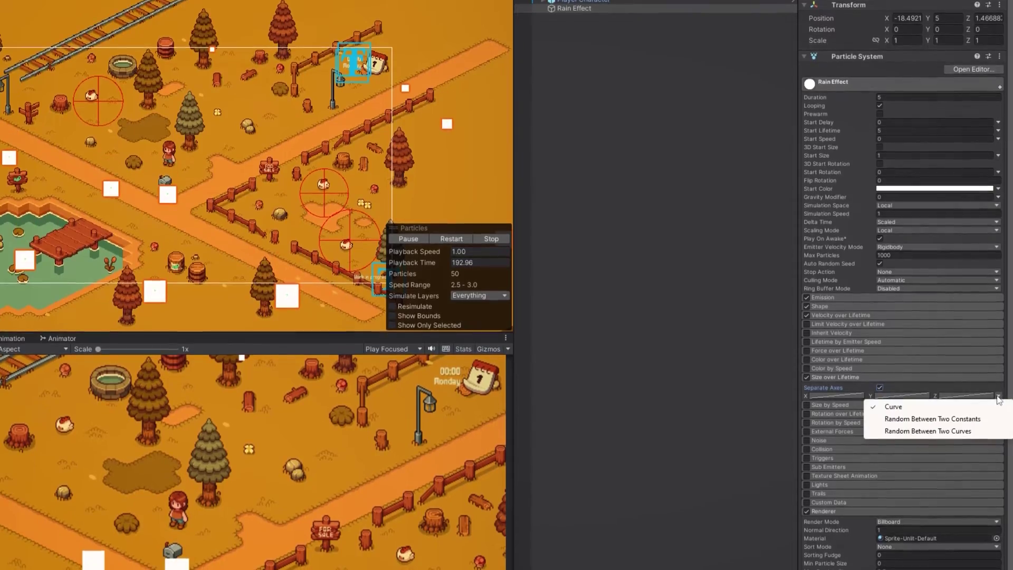
left_click(983, 416)
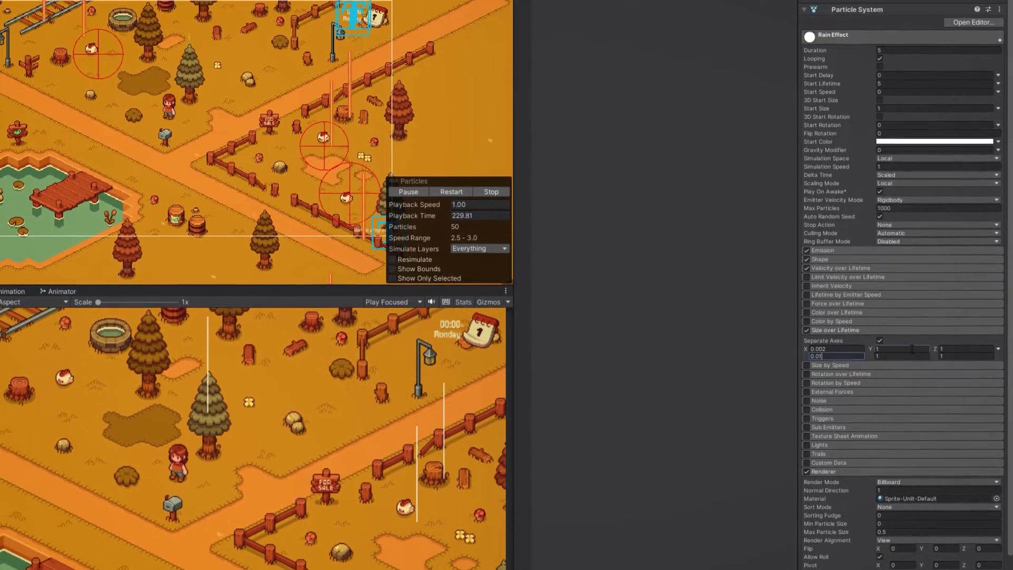
type(".2")
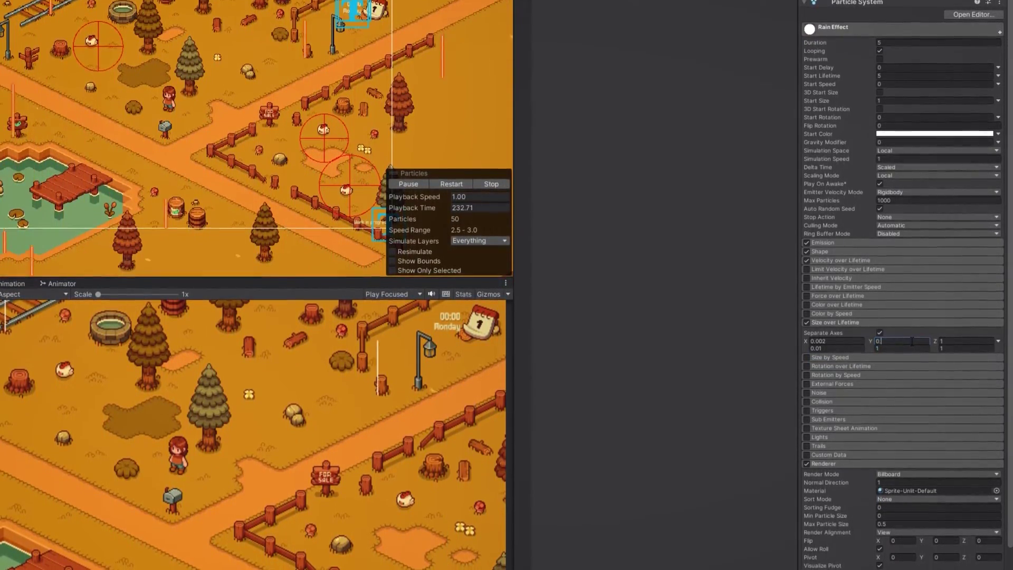
left_click(898, 351)
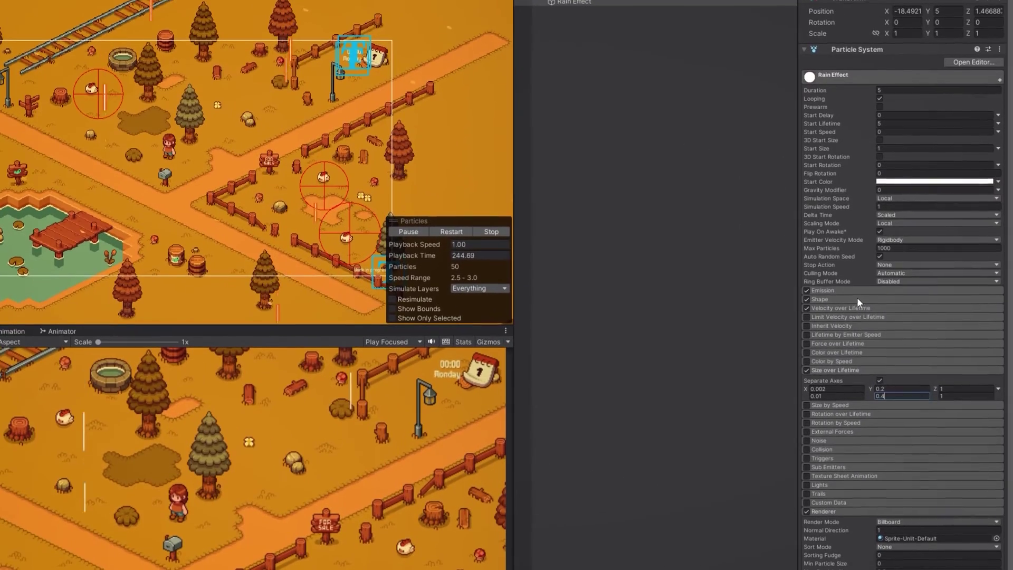
- Set Emission Rate over Time to 100 and Simulation Speed to 2
left_click(856, 290)
left_click(891, 301)
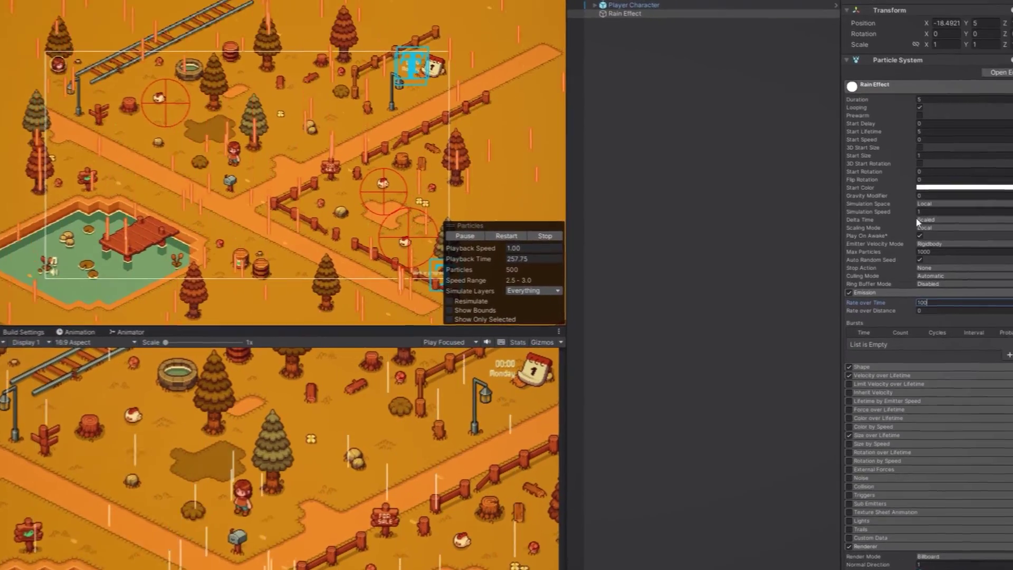
left_click(923, 213)
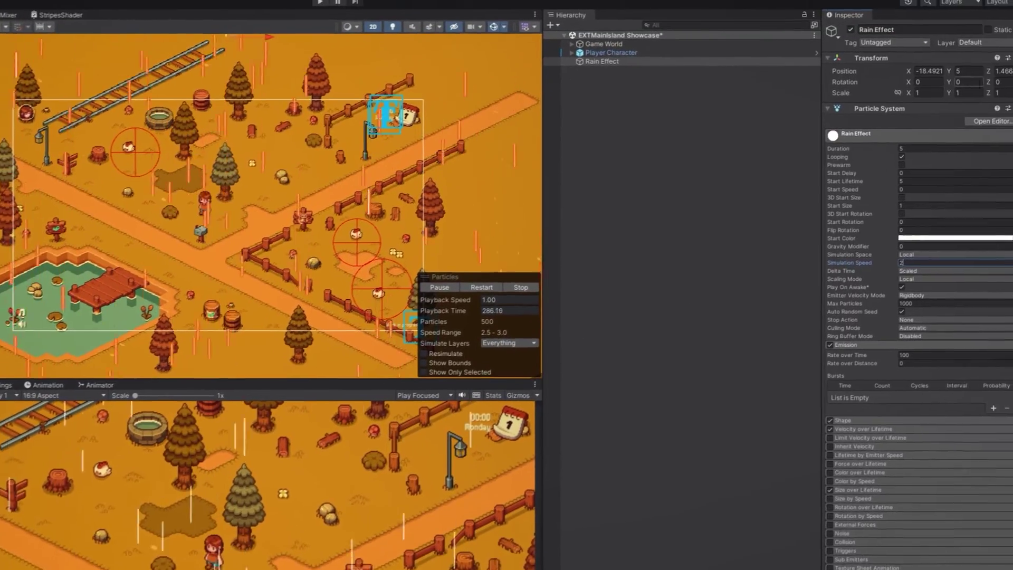
- Tilt the emitter to Z rotation -20 and enable Prewarm so rain starts already falling
left_click(987, 86)
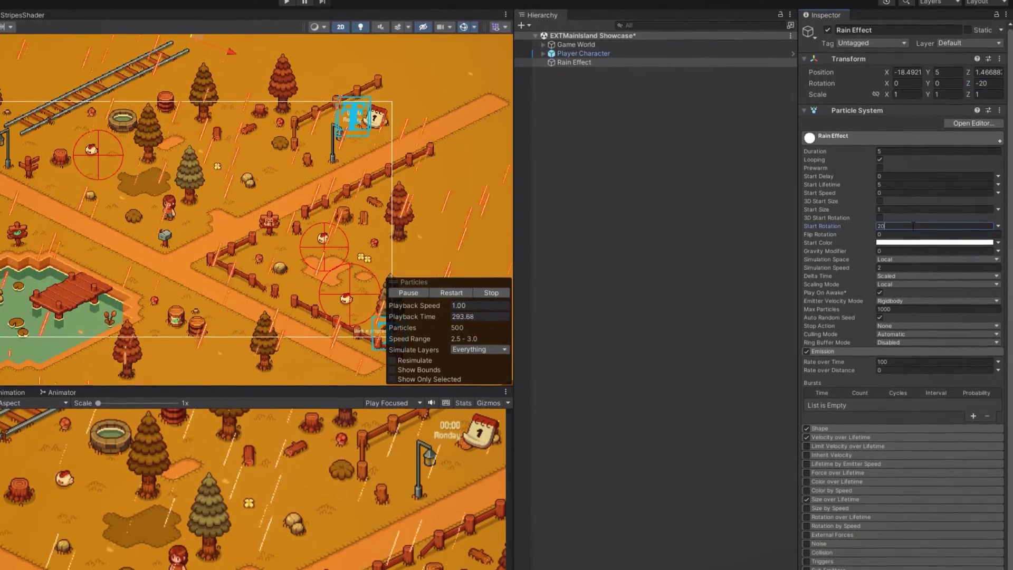
left_click(879, 167)
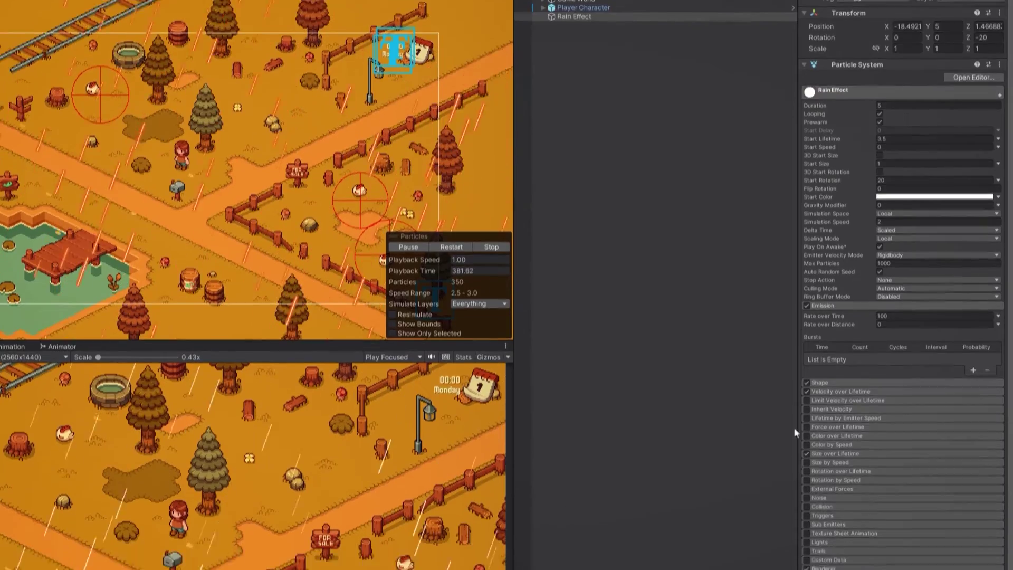
- Give Color over Lifetime an alpha gradient: 0 at start, 255 at 11.2%, 0 at end
left_click(806, 436)
left_click(818, 435)
left_click(887, 447)
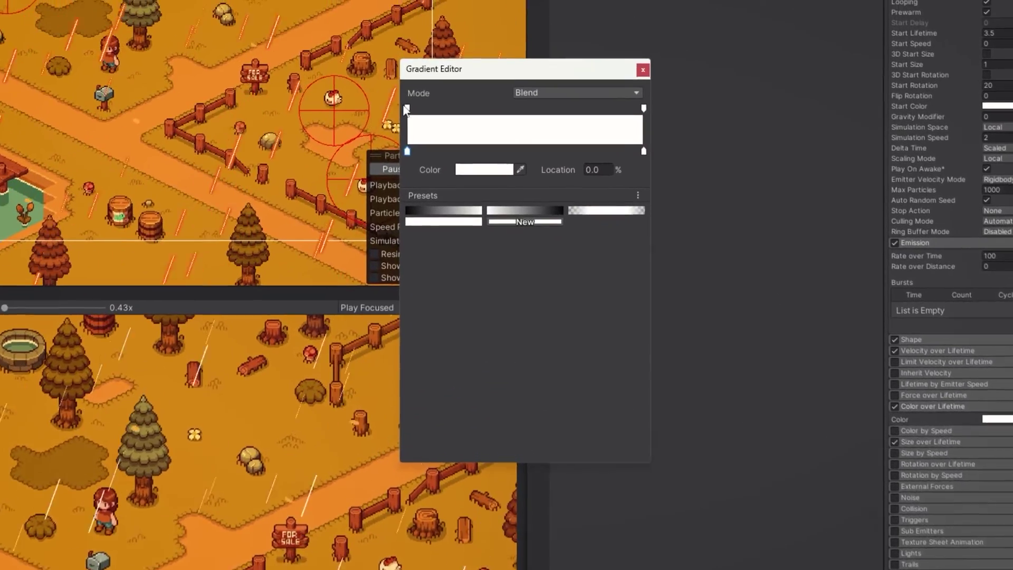
left_click(418, 49)
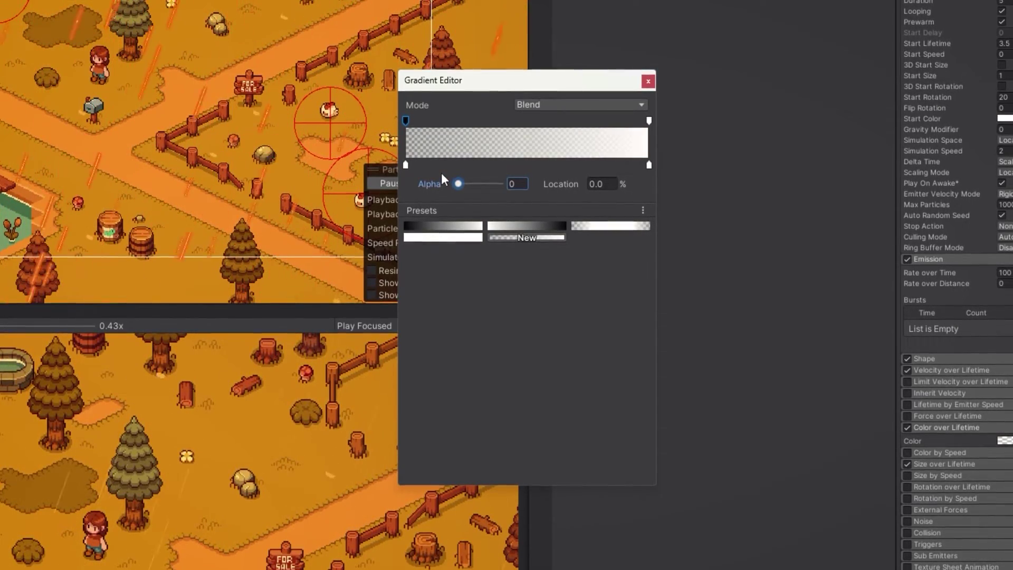
left_click(433, 121)
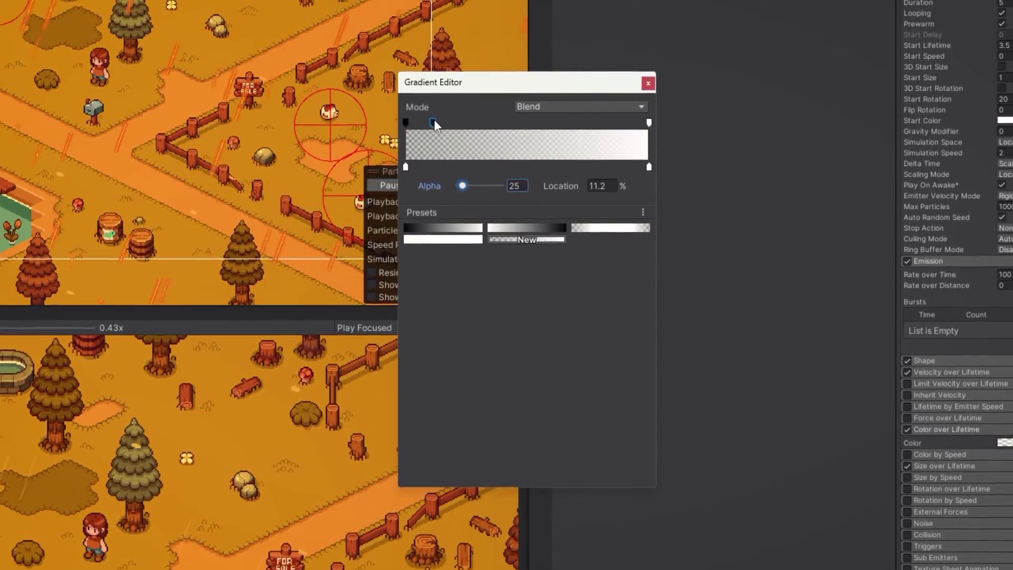
left_click_drag(466, 187, 505, 186)
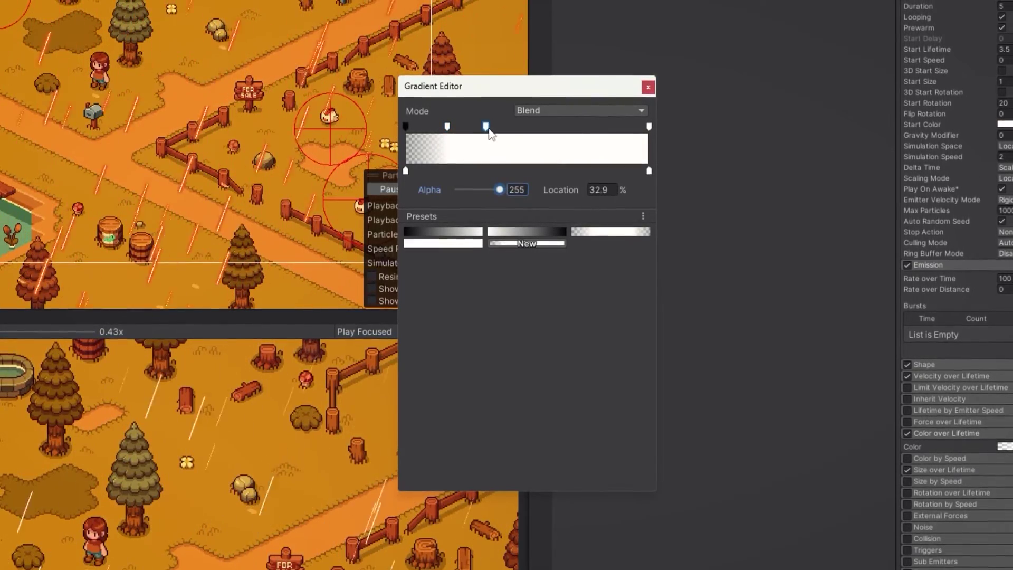
left_click(649, 127)
left_click_drag(499, 191, 458, 191)
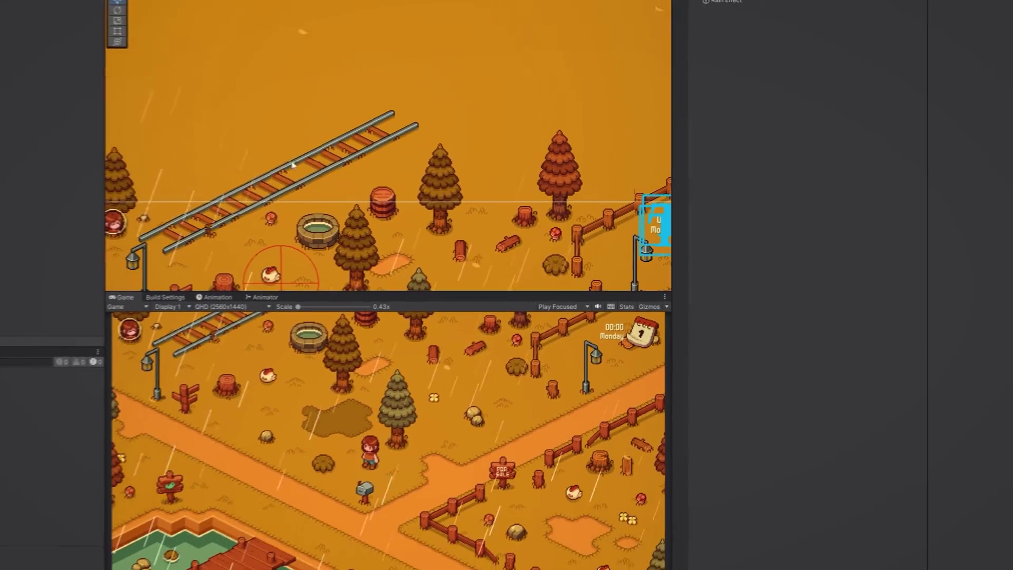
scroll(352, 200, "down", 3)
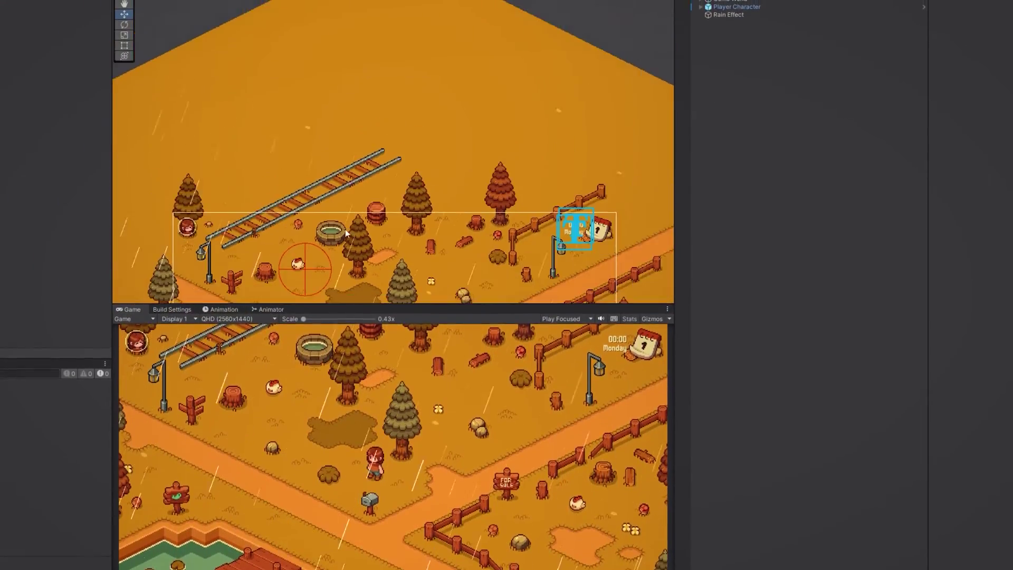
scroll(345, 231, "down", 10)
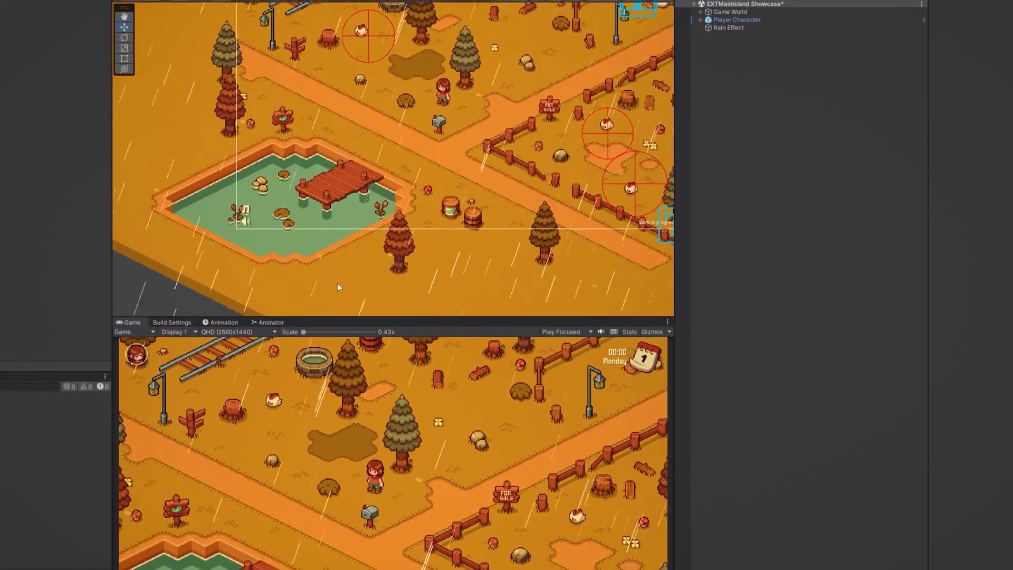
scroll(337, 287, "down", 10)
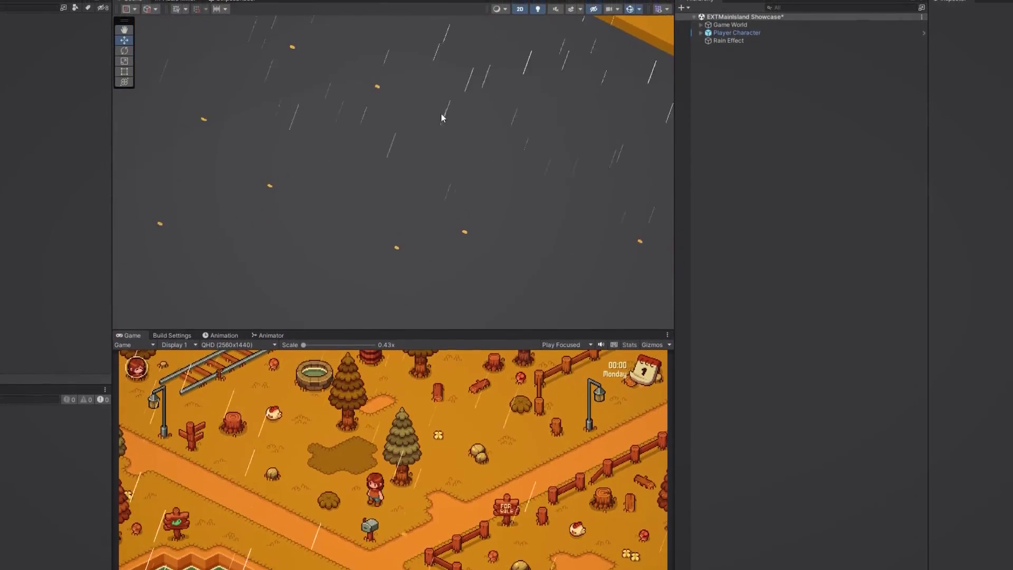
scroll(422, 158, "up", 10)
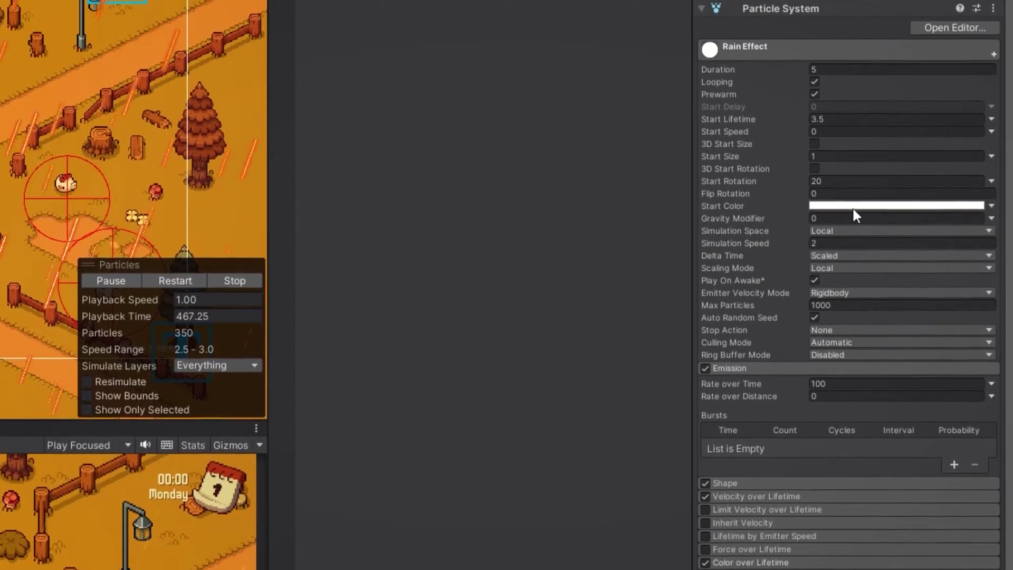
left_click(853, 206)
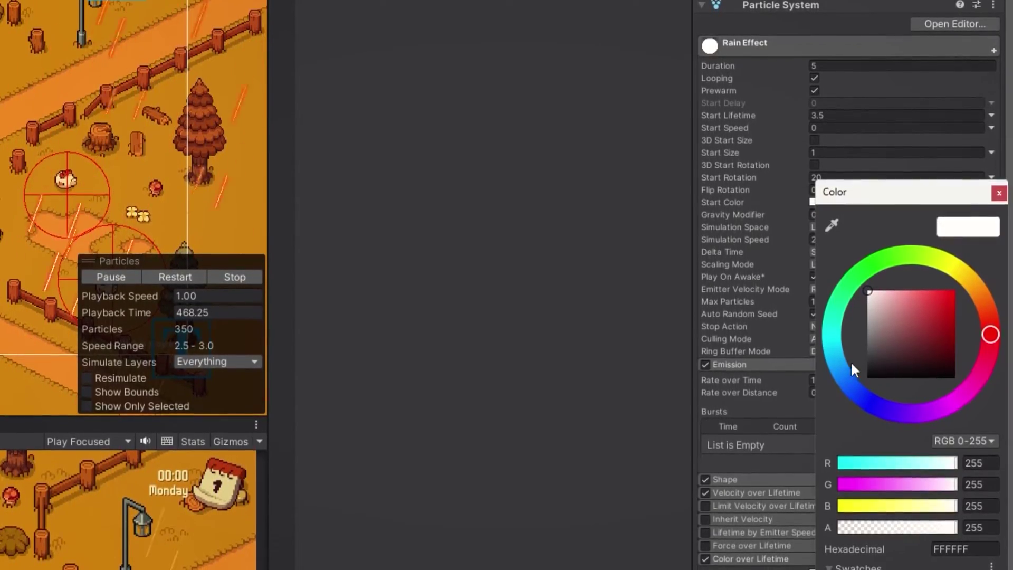
- Set Start Color to pale blue CBDDFF with alpha 60
left_click(848, 379)
left_click(882, 294)
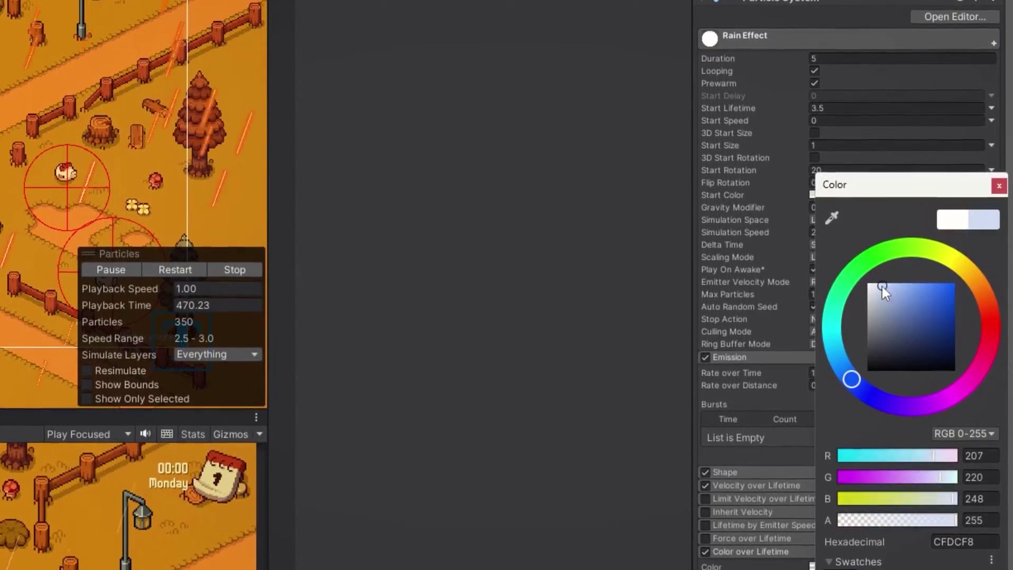
left_click(963, 433)
left_click(965, 433)
left_click(976, 519)
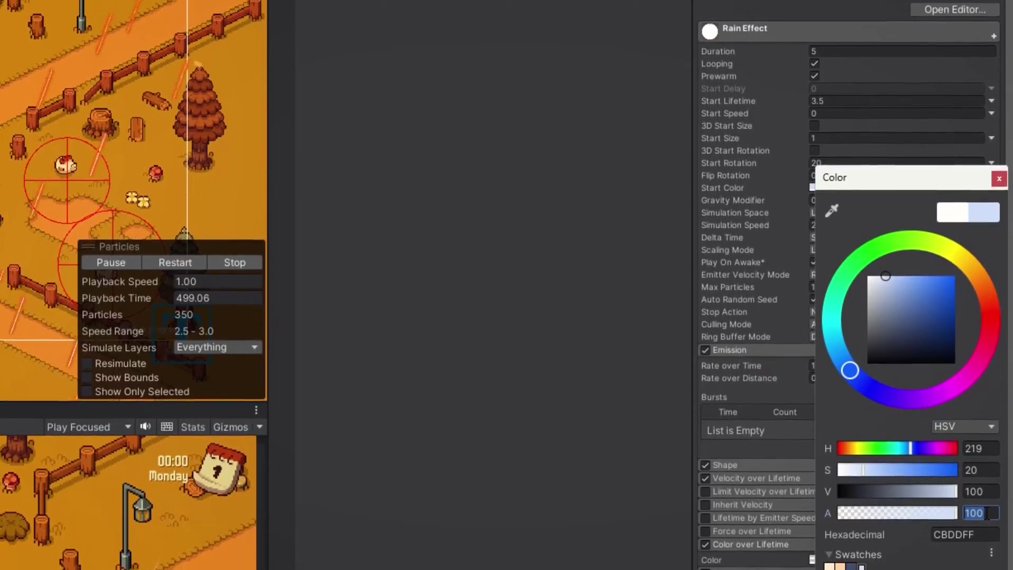
type("60")
key("Return")
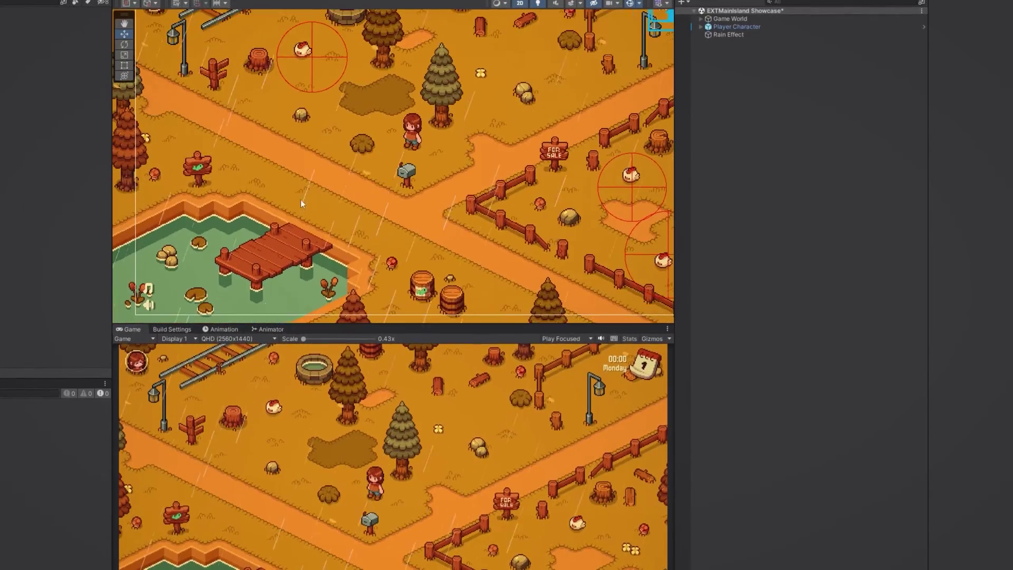
scroll(231, 182, "up", 2)
scroll(475, 134, "down", 3)
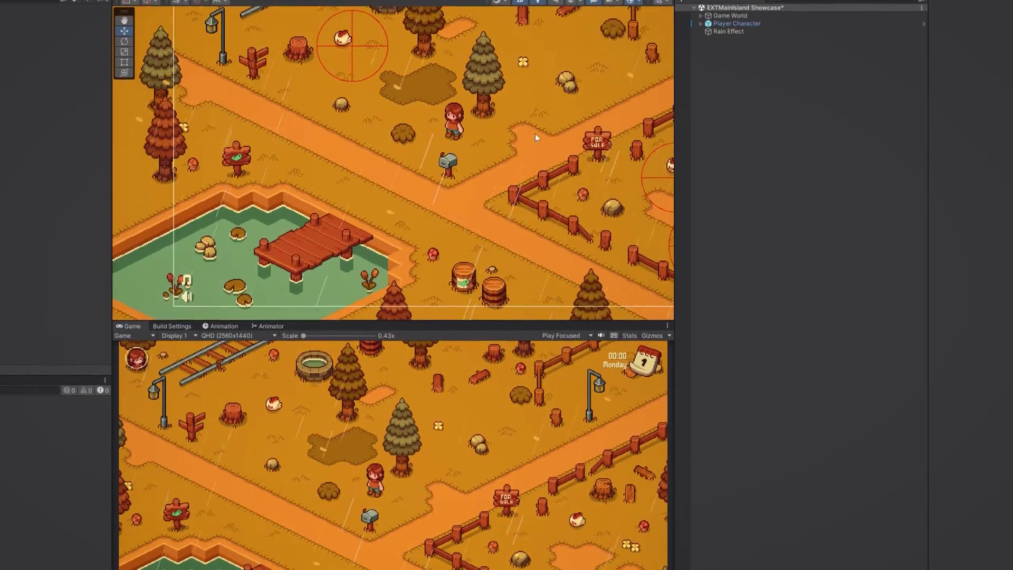
middle_click_drag(535, 134, 446, 144)
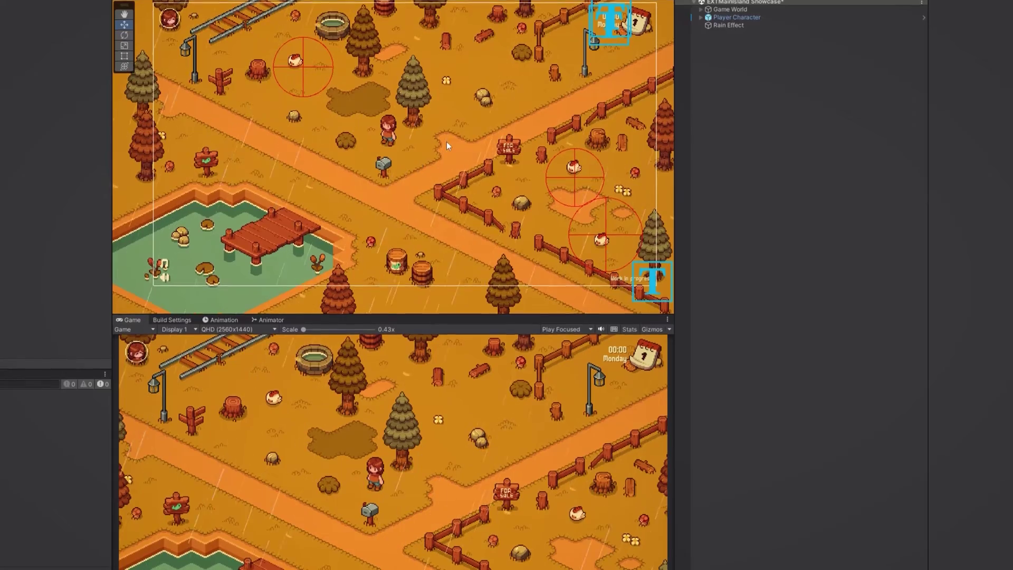
- Create a new material named 'RainDrop' in the Rain folder
left_click(446, 141)
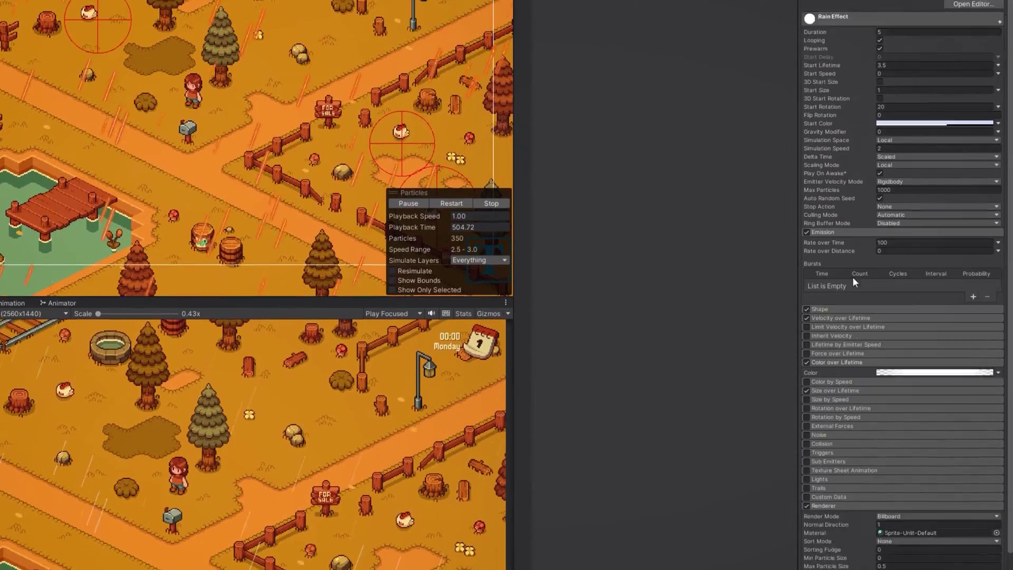
scroll(853, 277, "down", 5)
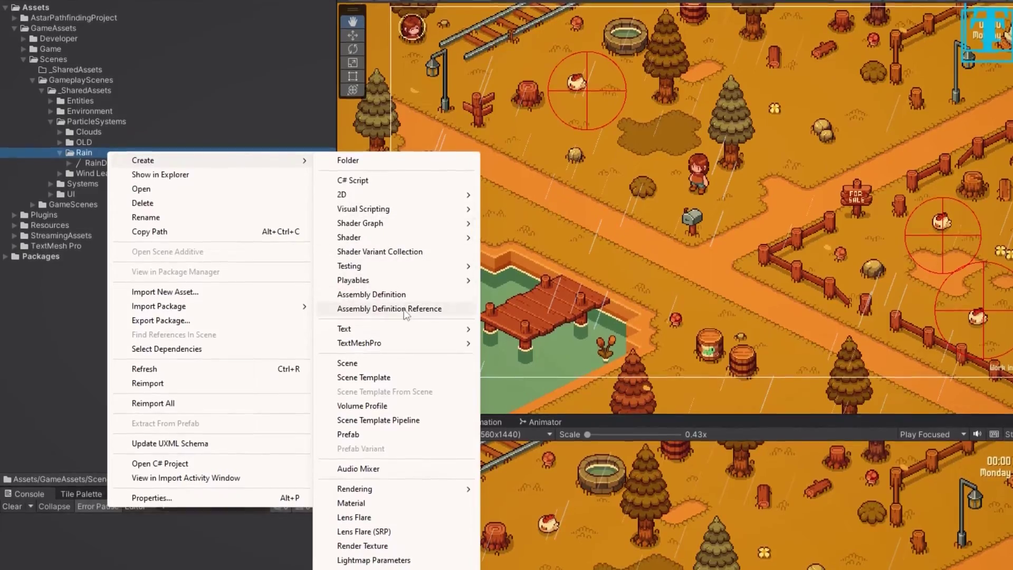
left_click(393, 501)
type("RainDrop")
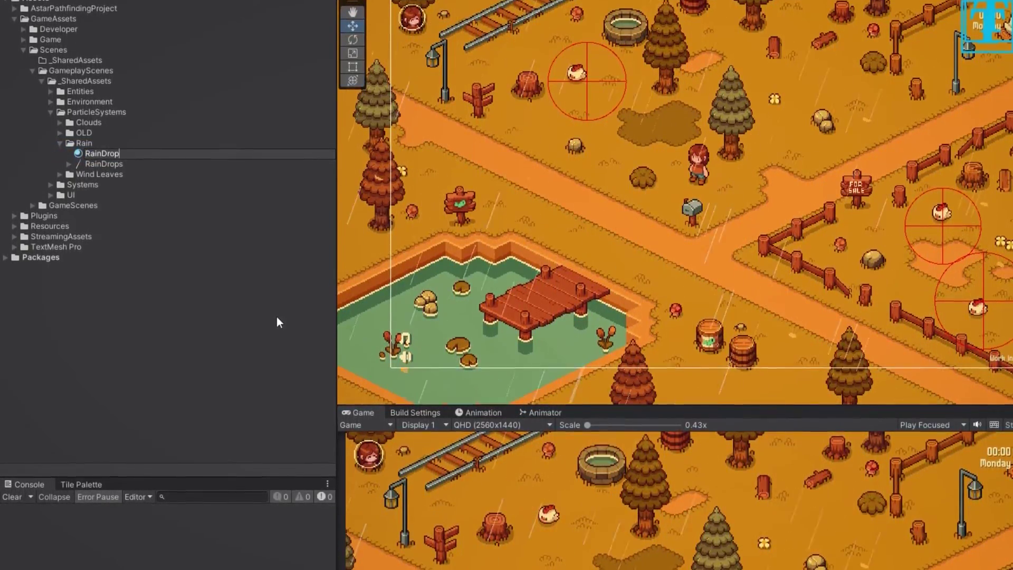
key("Return")
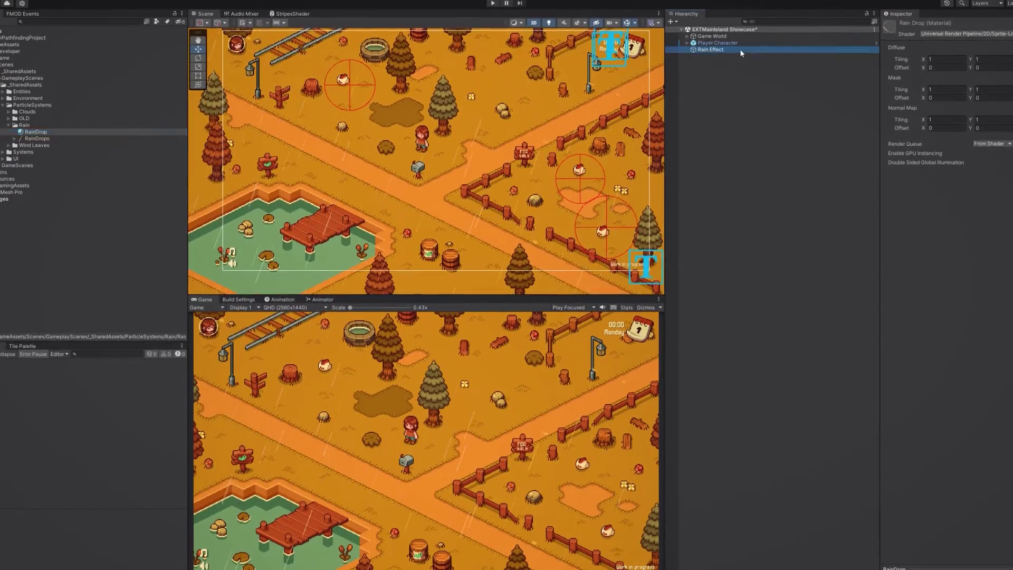
- Assign the RainDrop material to the rain and turn off separate size axes in Size over Lifetime
left_click_drag(35, 131, 969, 494)
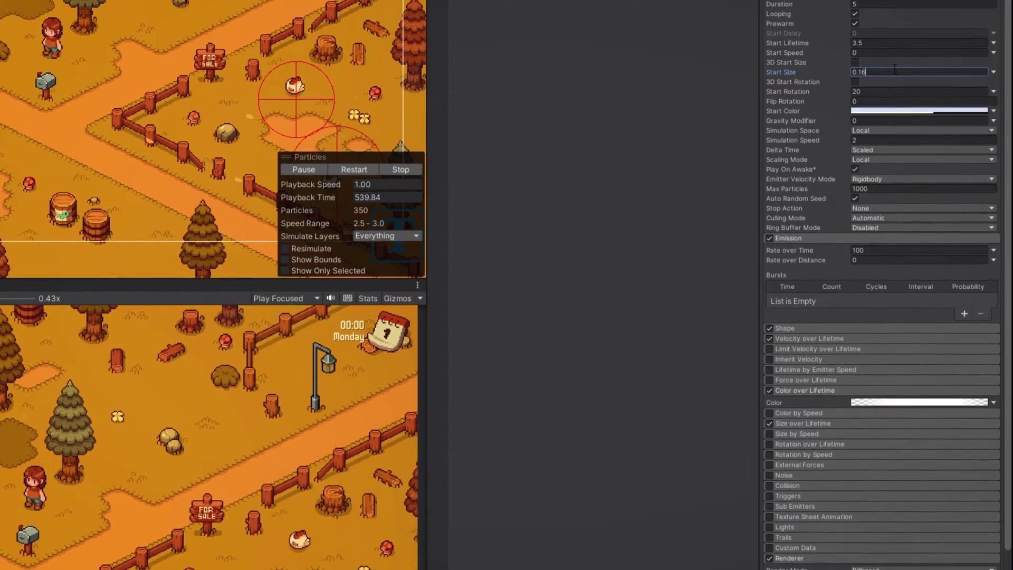
left_click(823, 393)
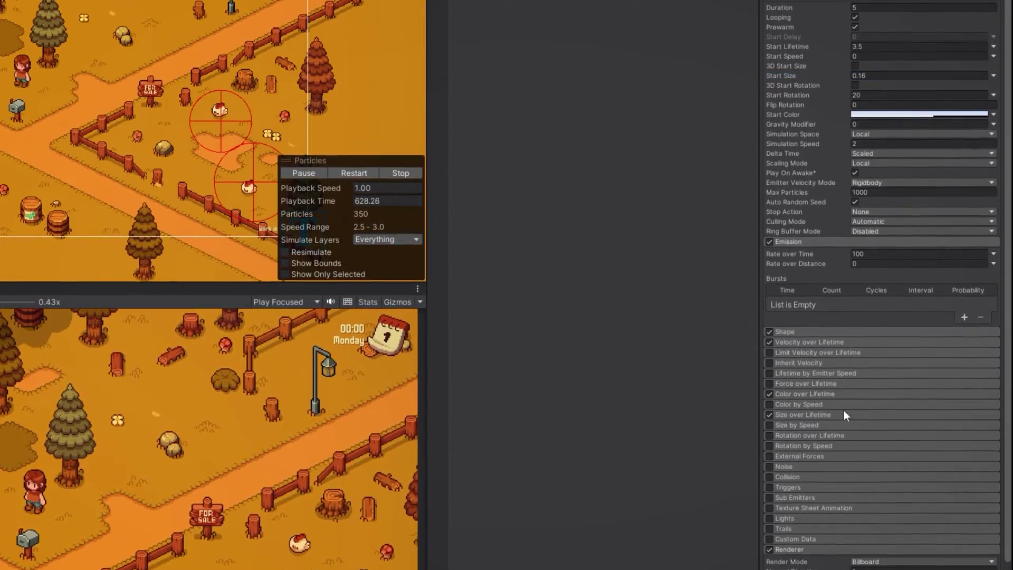
left_click(812, 415)
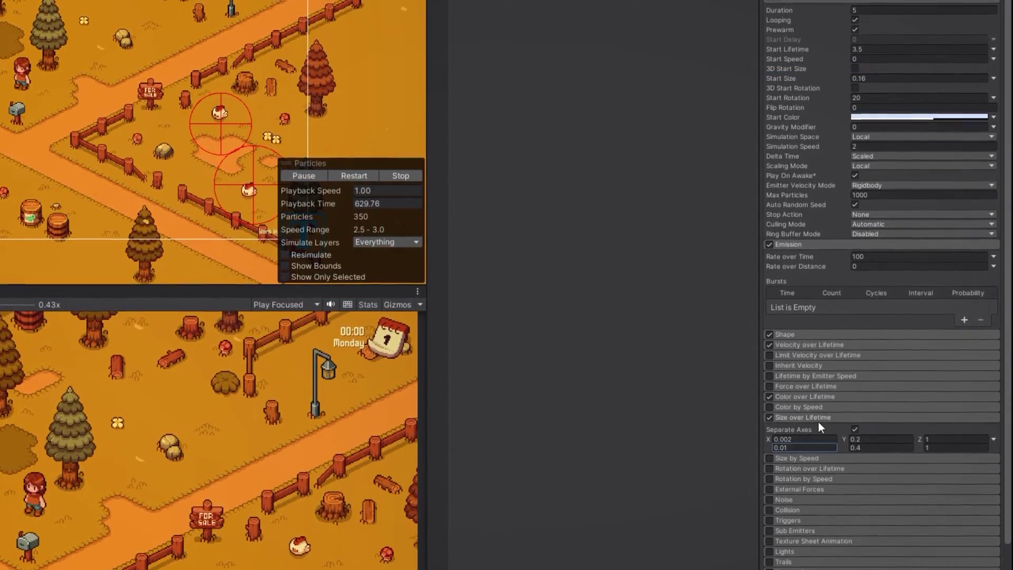
left_click(854, 429)
- Set the size value to 1, disable Size over Lifetime, and tilt the emitter to Z rotation -25
left_click(858, 439)
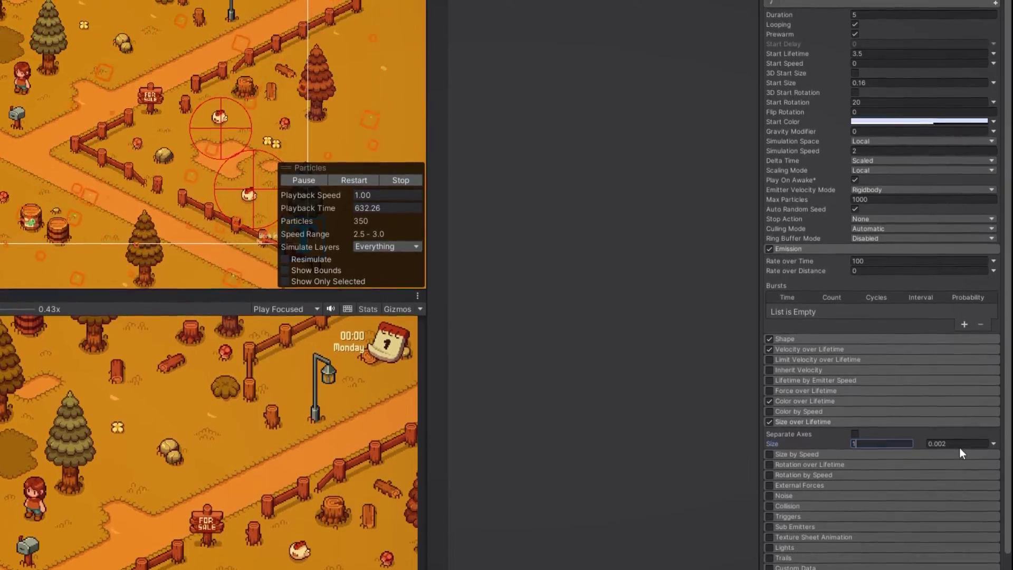
key("Tab")
type("1")
left_click(771, 424)
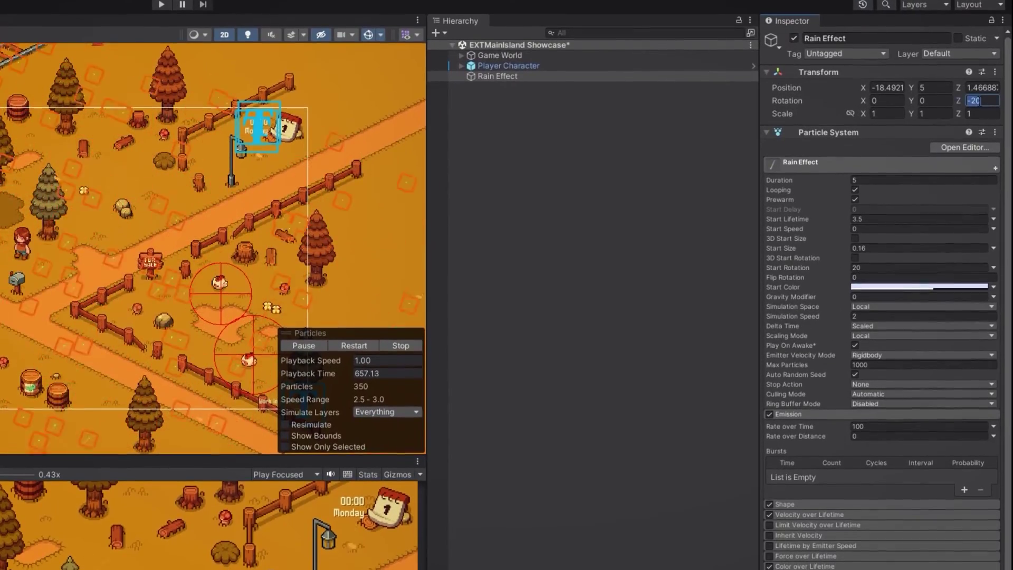
type("-25")
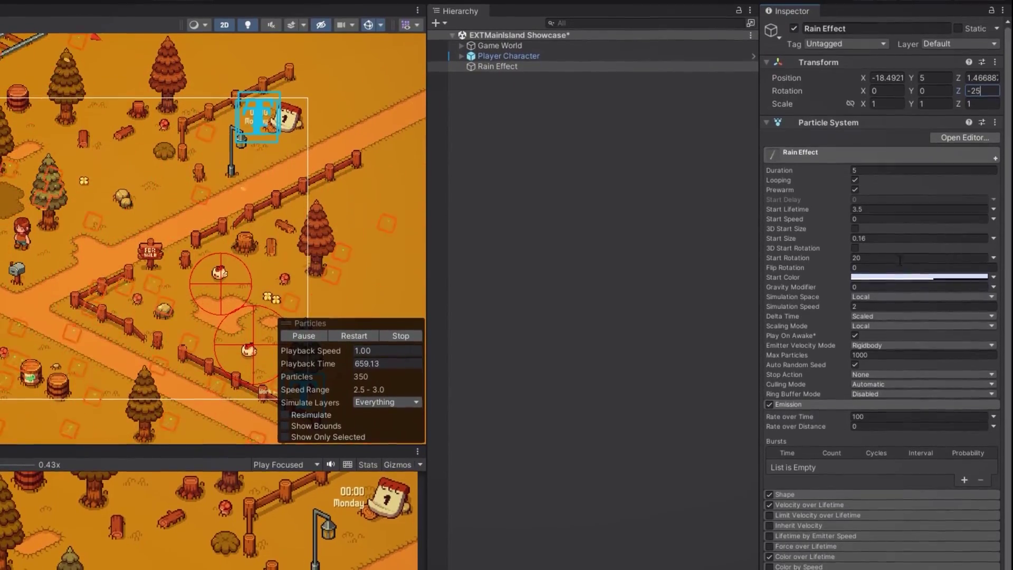
left_click(877, 261)
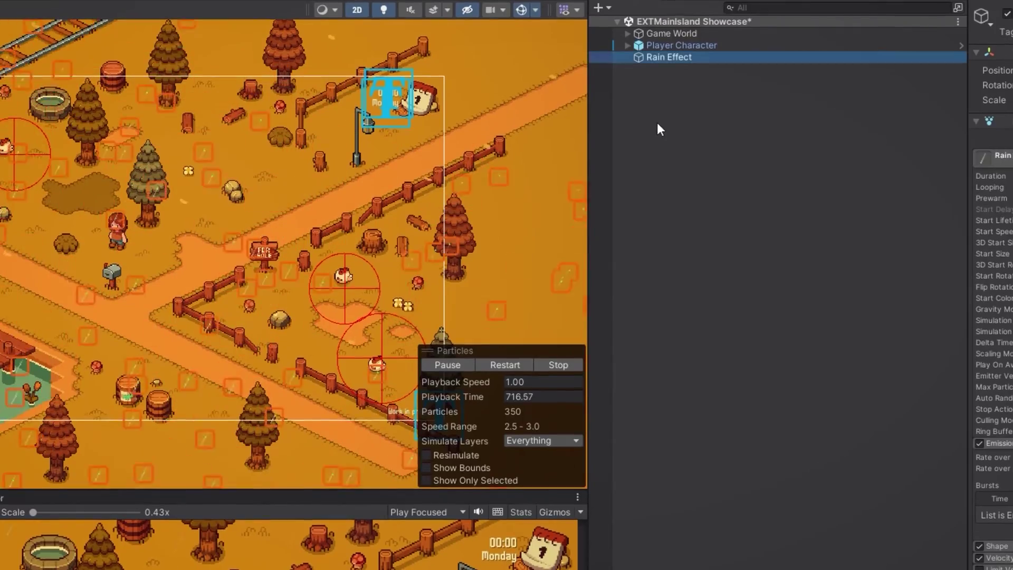
- Add a new particle system to the scene for the splashes
right_click(656, 122)
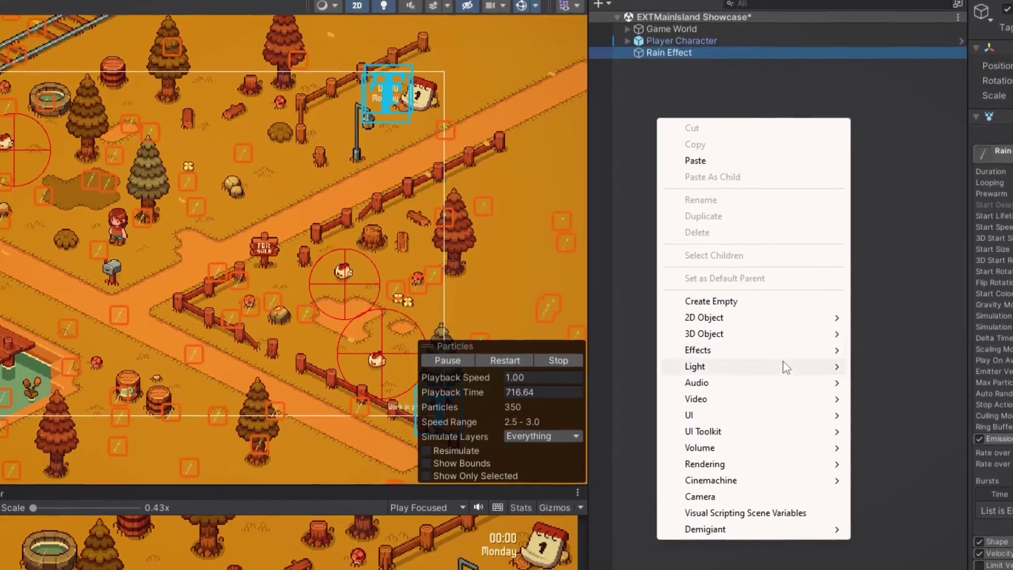
mouse_move(783, 353)
left_click(865, 348)
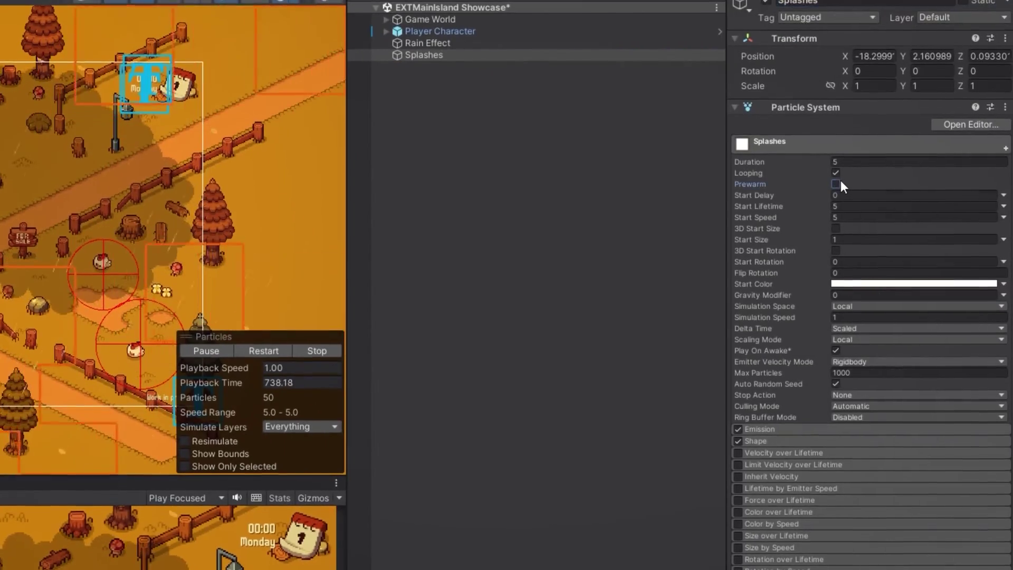
- Enable prewarm; set lifetime 2.2, start speed 0, size 0.16, start color E1E6FF
left_click(901, 185)
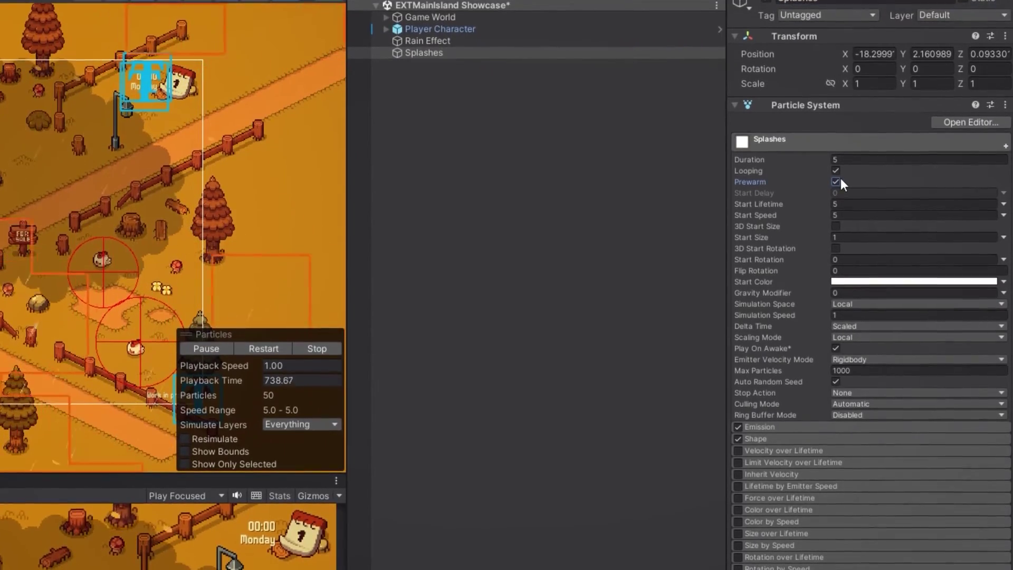
left_click(850, 199)
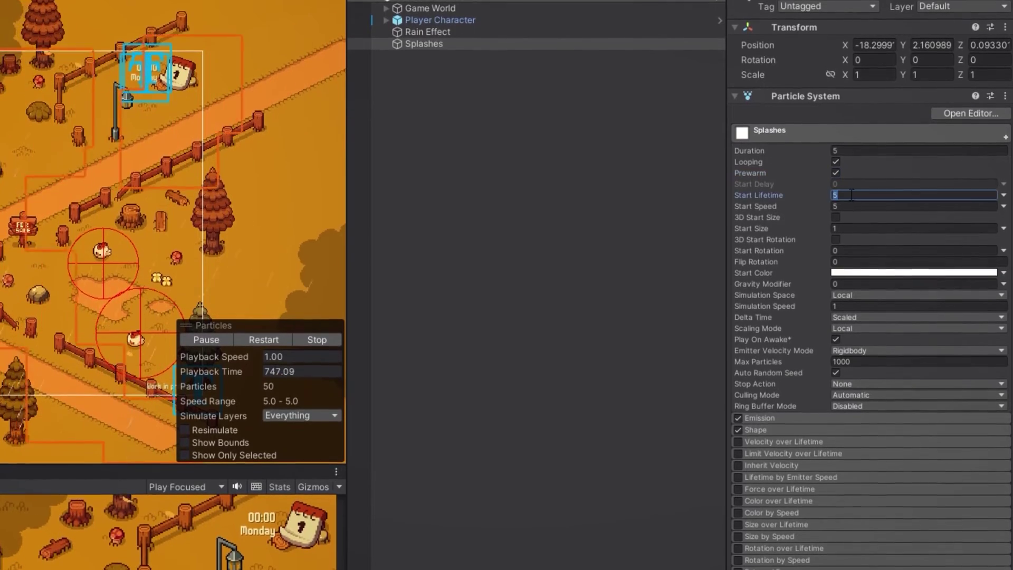
type("2.2")
key("Tab")
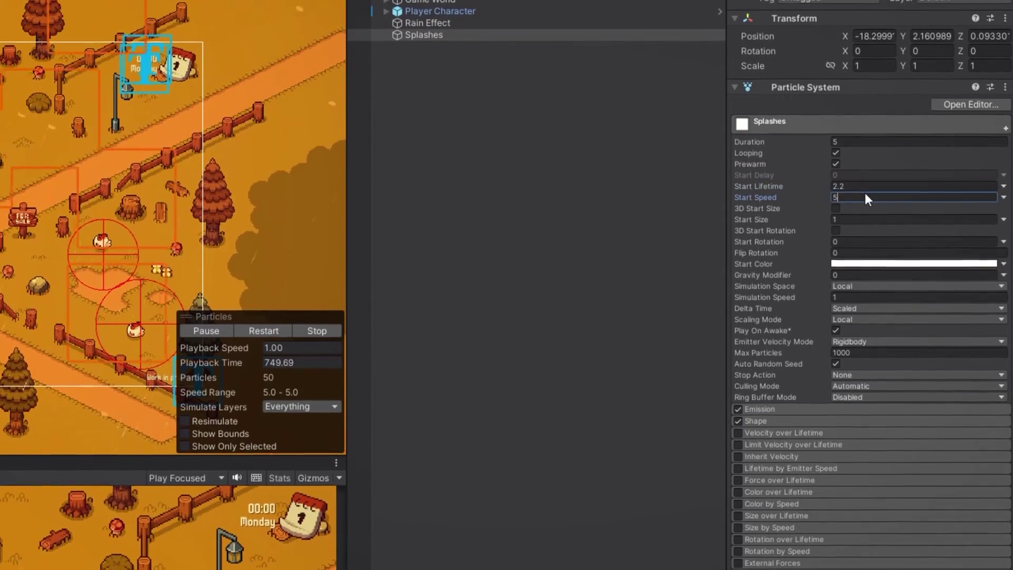
type("0")
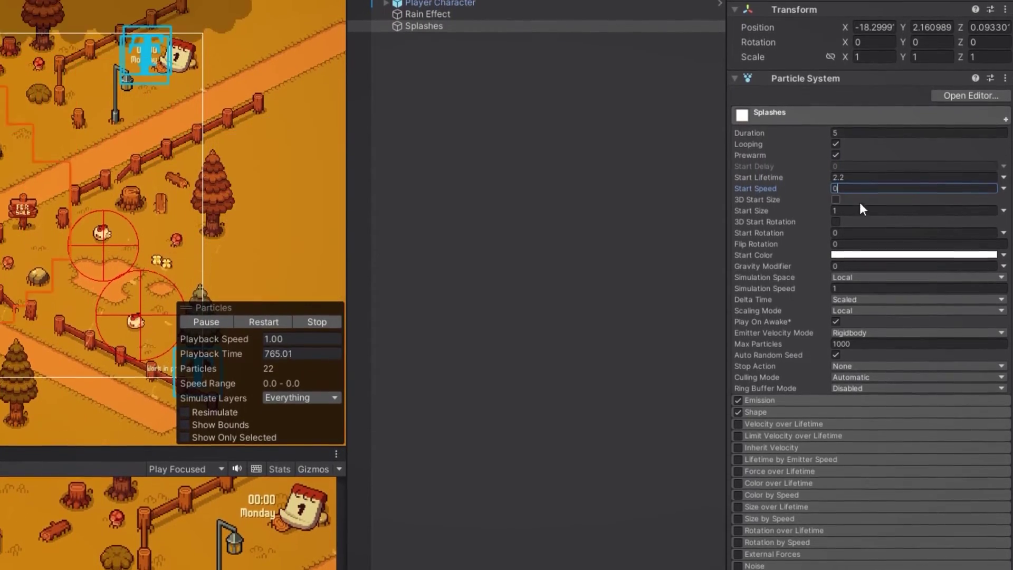
key("Tab")
type("0.16")
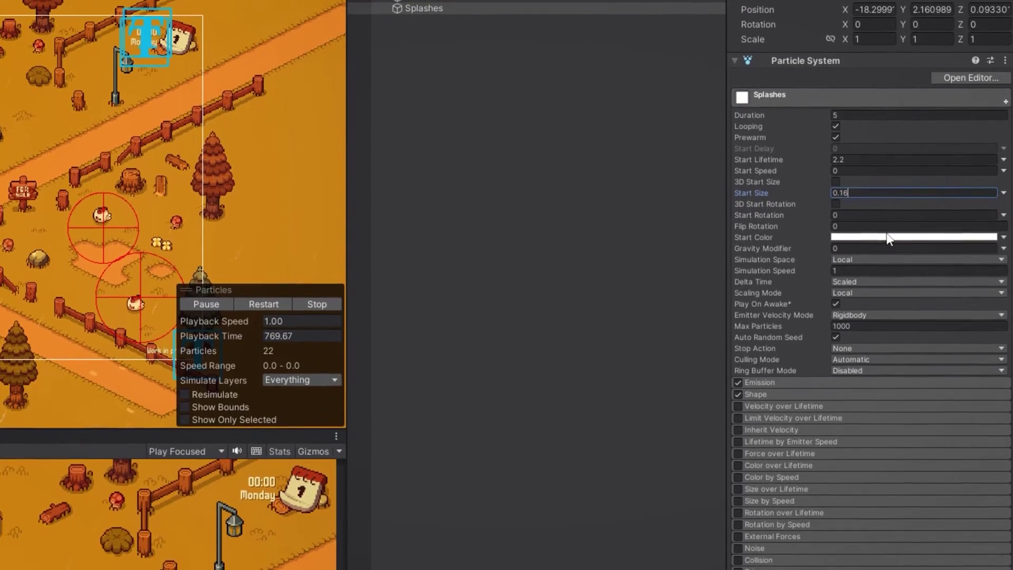
left_click(888, 242)
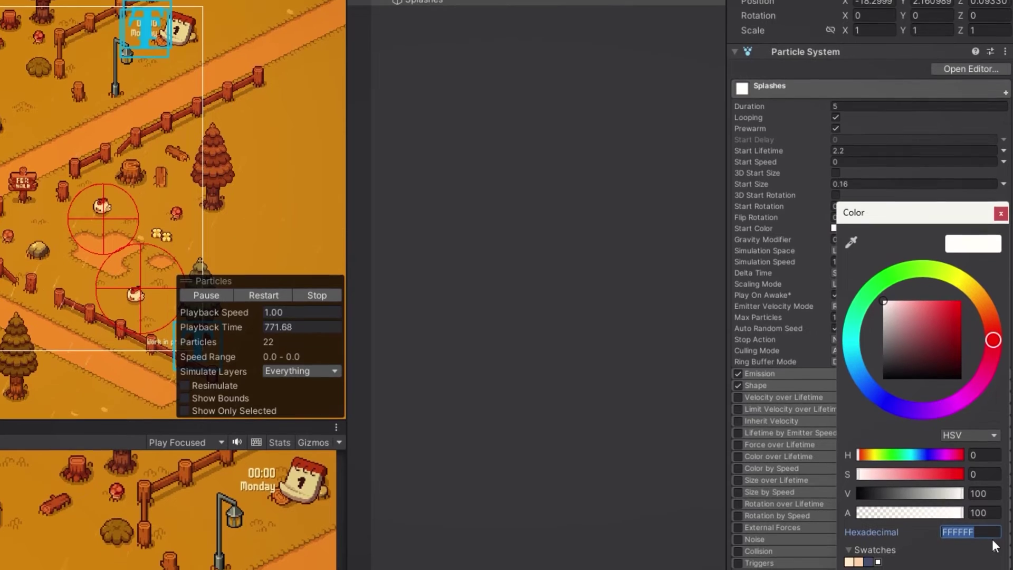
type("E1E6FF")
left_click(814, 364)
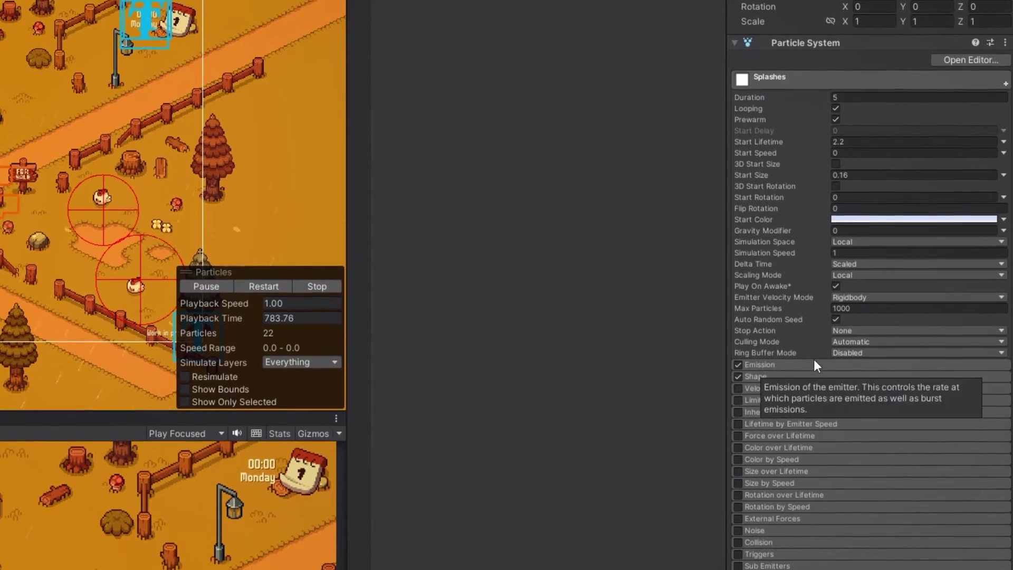
- Set Emission Rate over Time to 0 and add one burst with Count 1
left_click(815, 364)
left_click(860, 377)
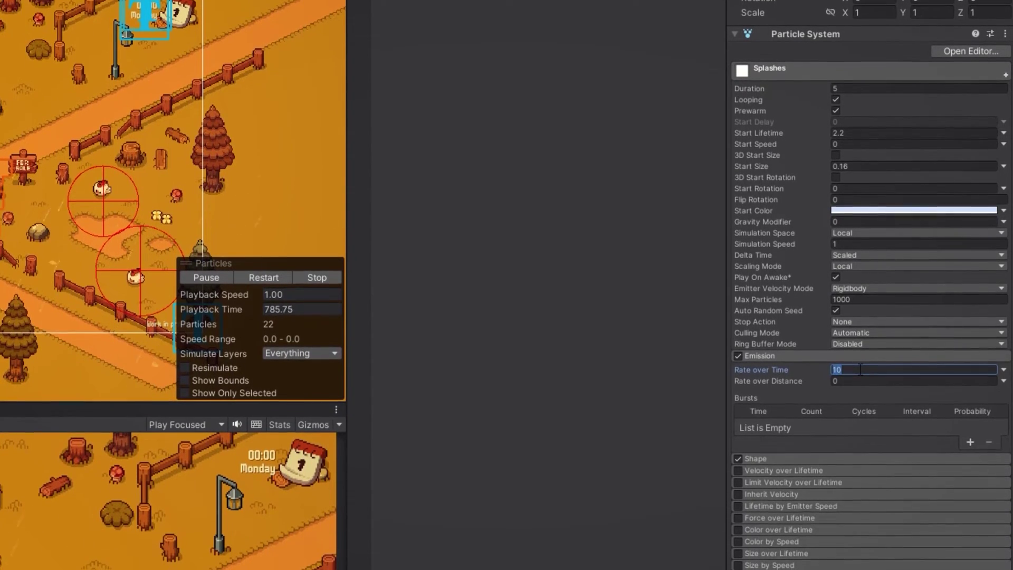
type("0")
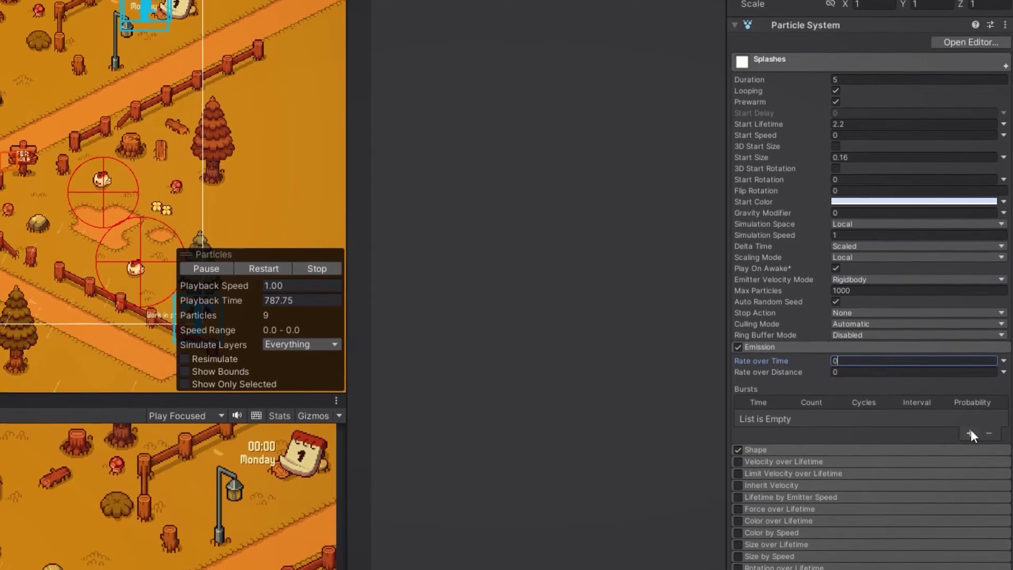
left_click(970, 433)
left_click(777, 417)
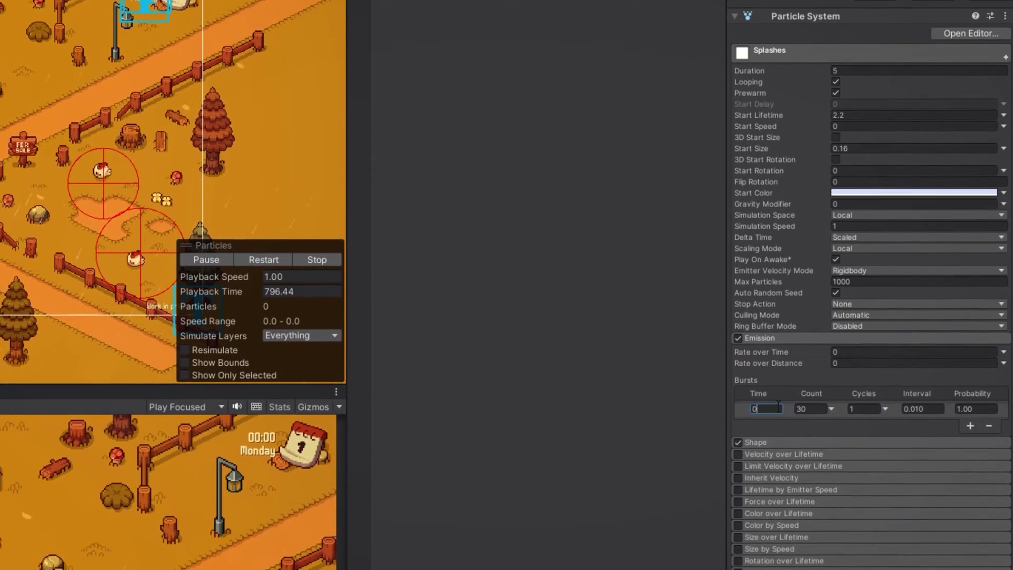
left_click(809, 409)
type("1")
left_click(867, 408)
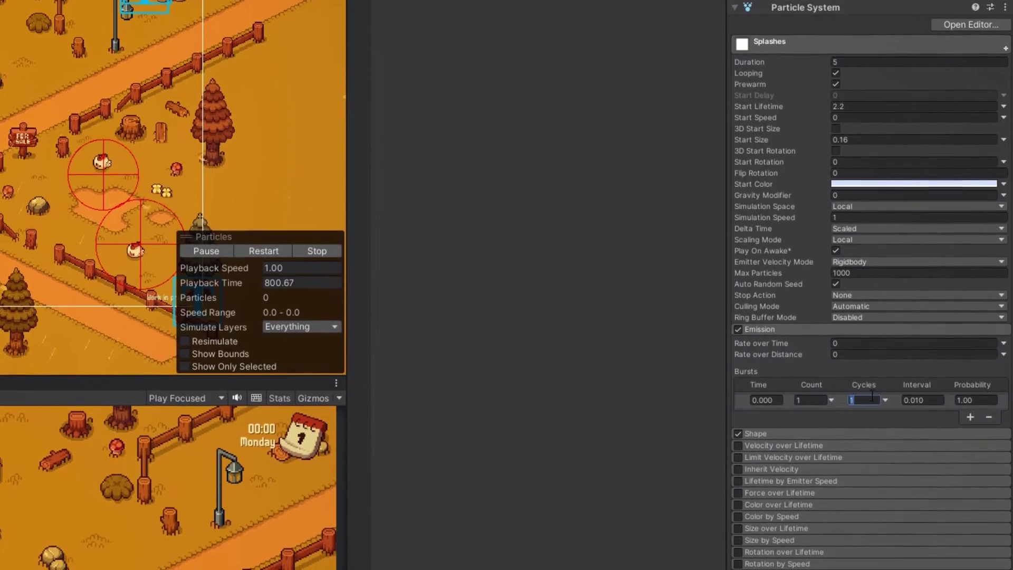
left_click(929, 400)
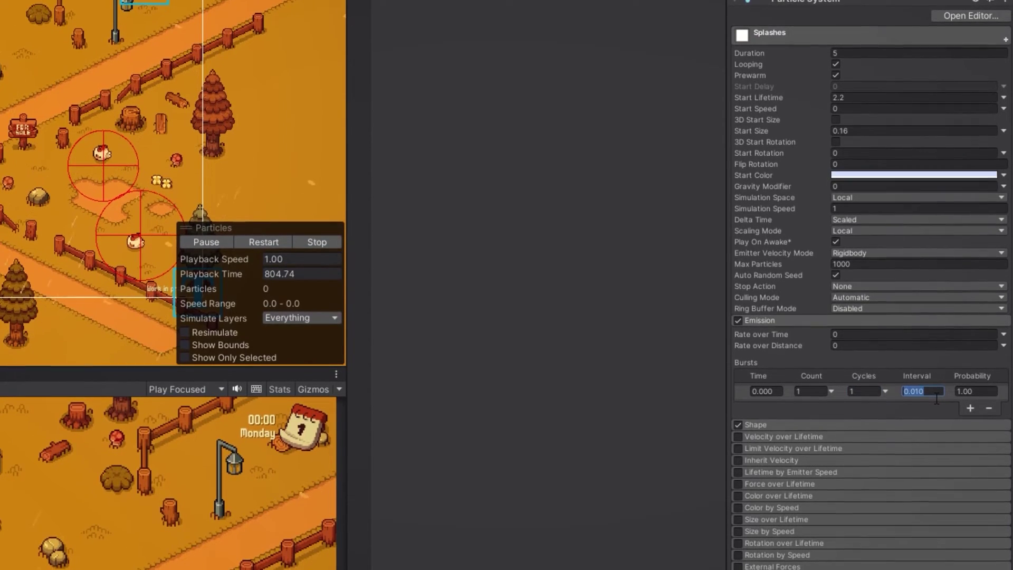
left_click(975, 391)
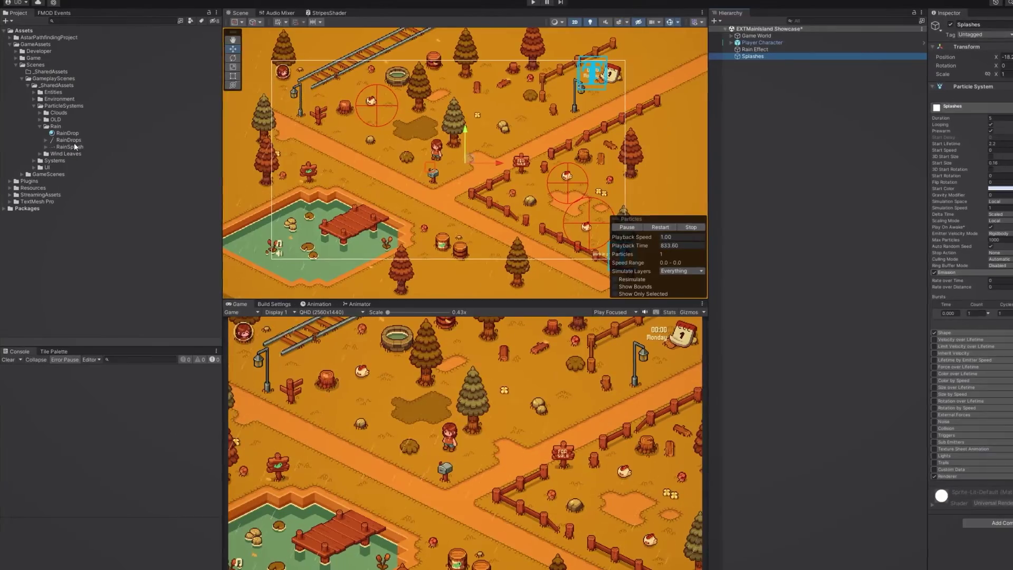
- Create a new material named RainSplash in the Rain folder
left_click(74, 146)
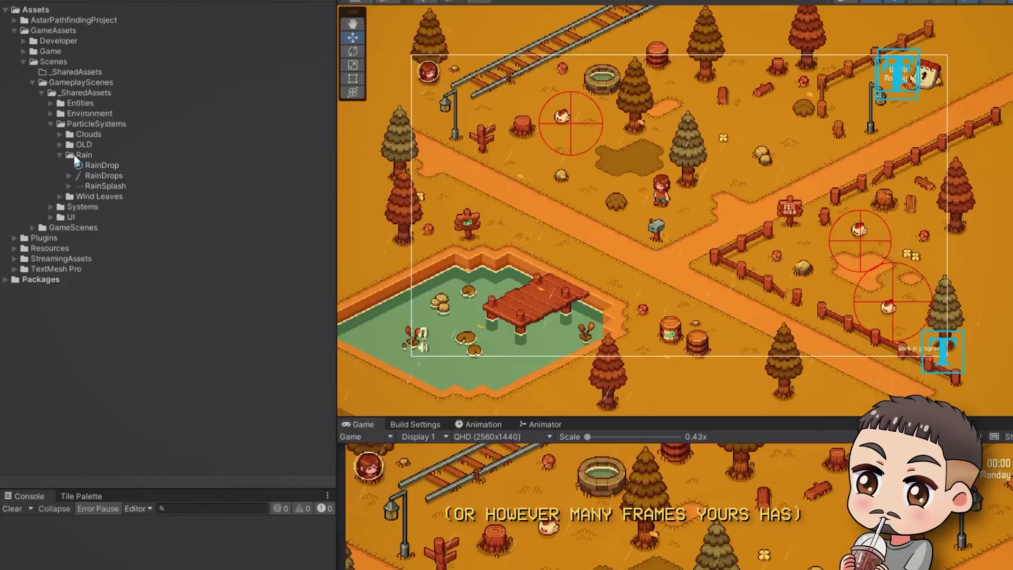
right_click(73, 153)
mouse_move(106, 160)
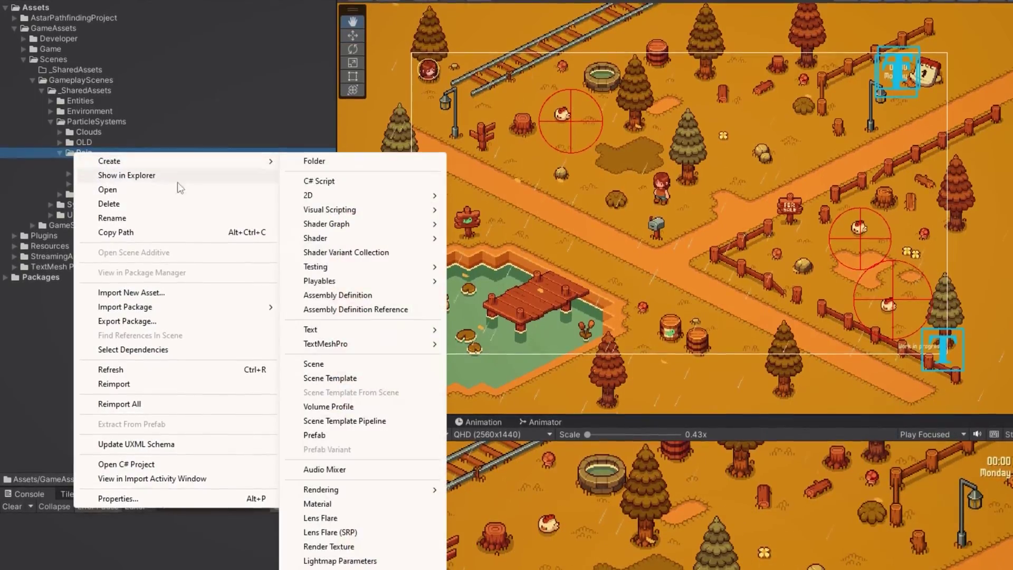
left_click(341, 502)
type("Rai")
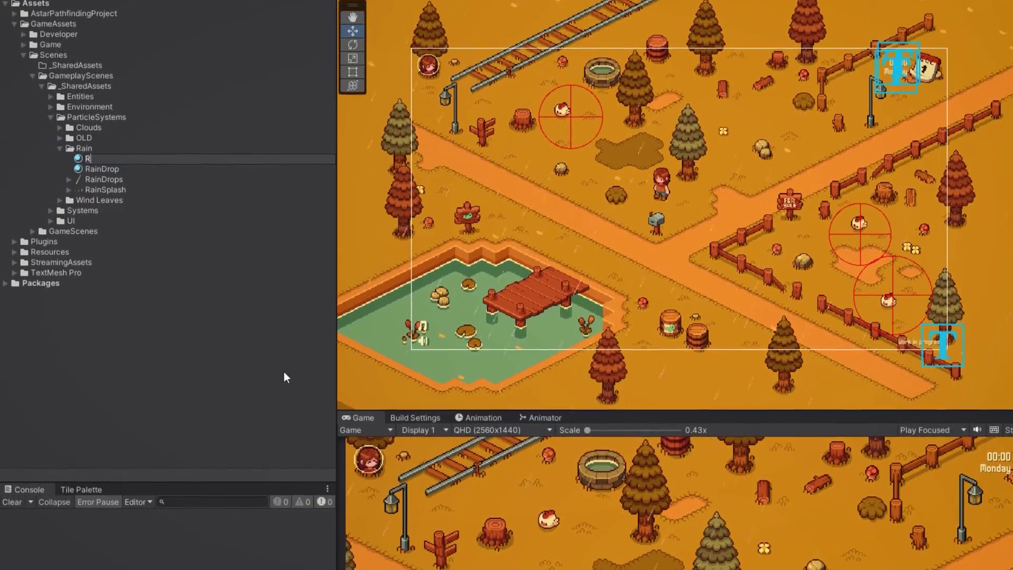
type("nSplash")
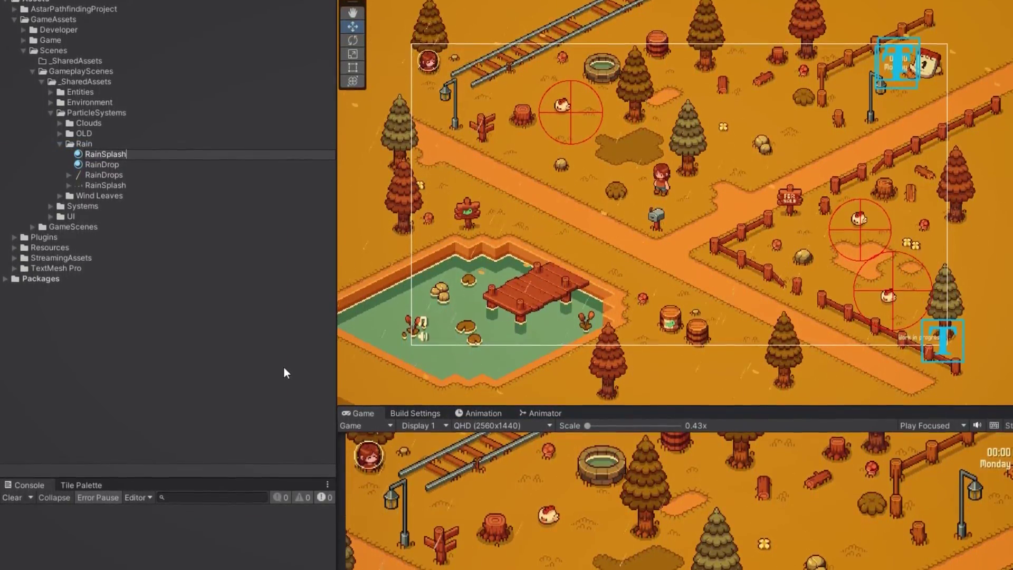
key("Return")
left_click(112, 182)
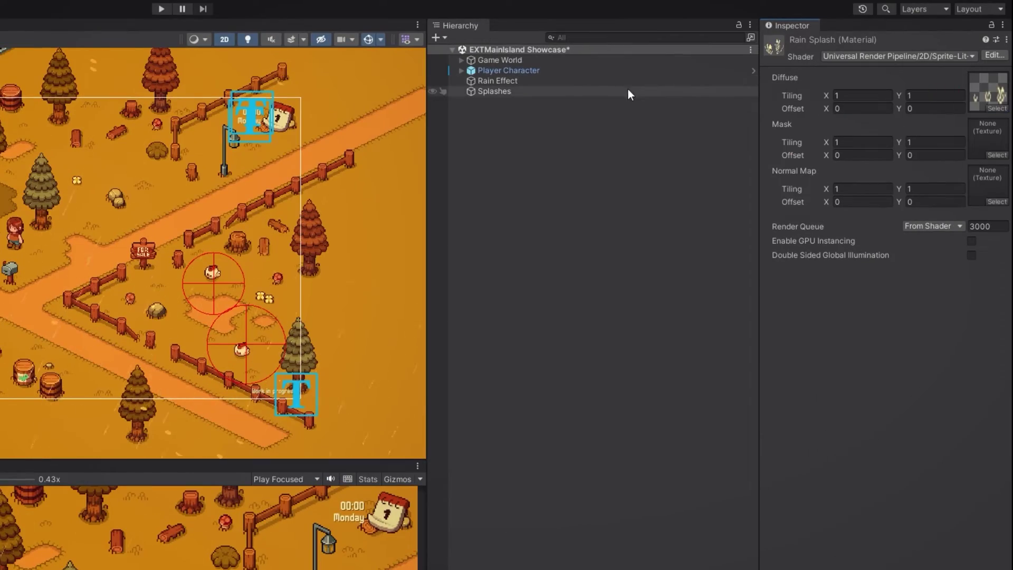
- Give Splashes the RainSplash material on the Effects sorting layer and enable Texture Sheet Animation
left_click(627, 91)
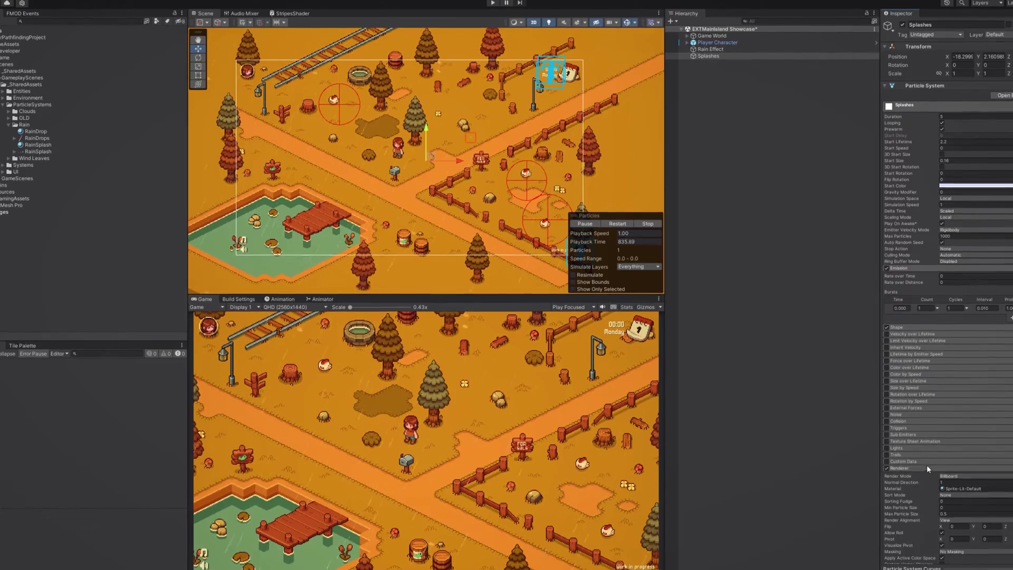
scroll(926, 467, "down", 2)
left_click_drag(31, 147, 958, 464)
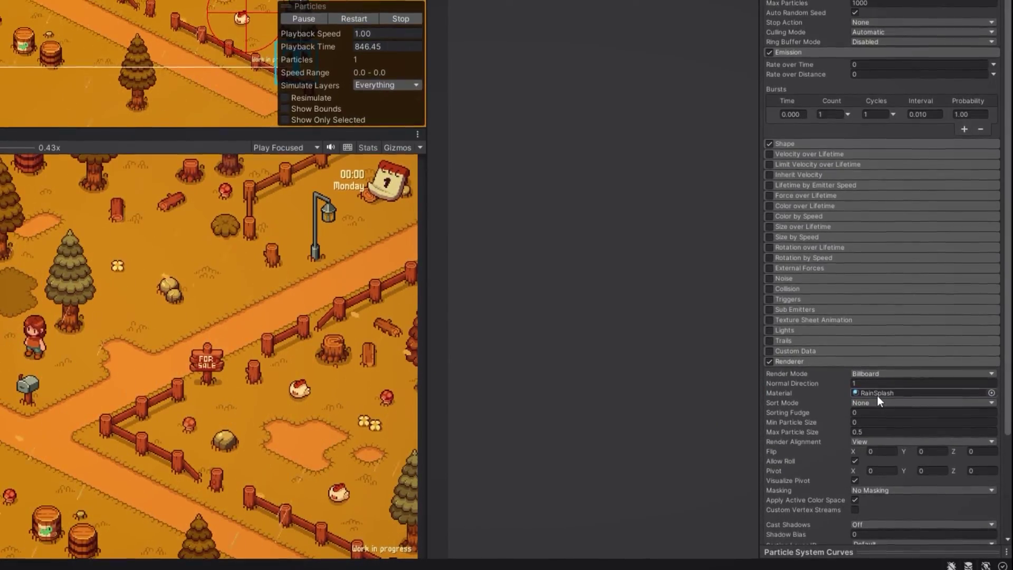
scroll(877, 397, "down", 3)
left_click(869, 476)
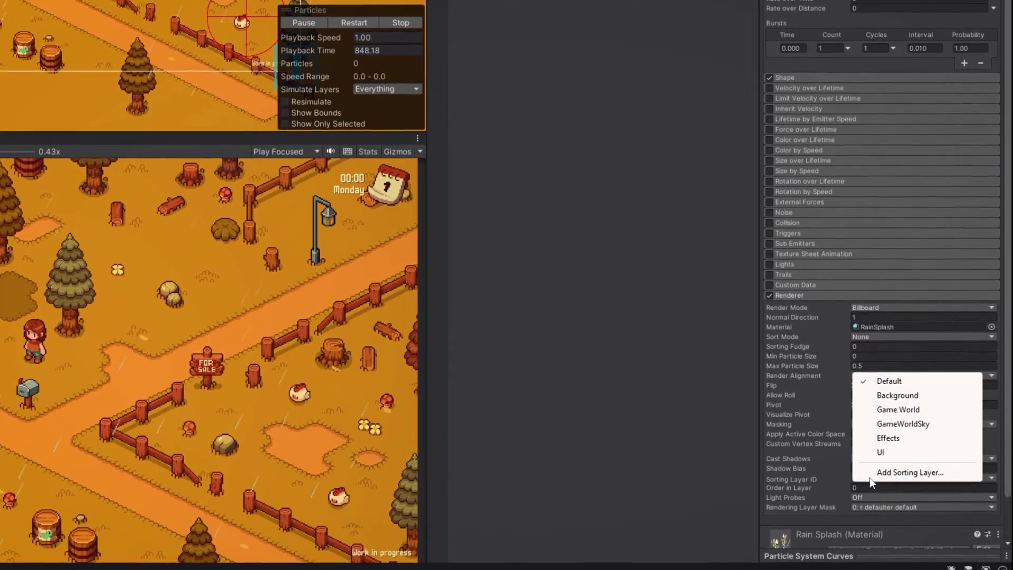
left_click(876, 440)
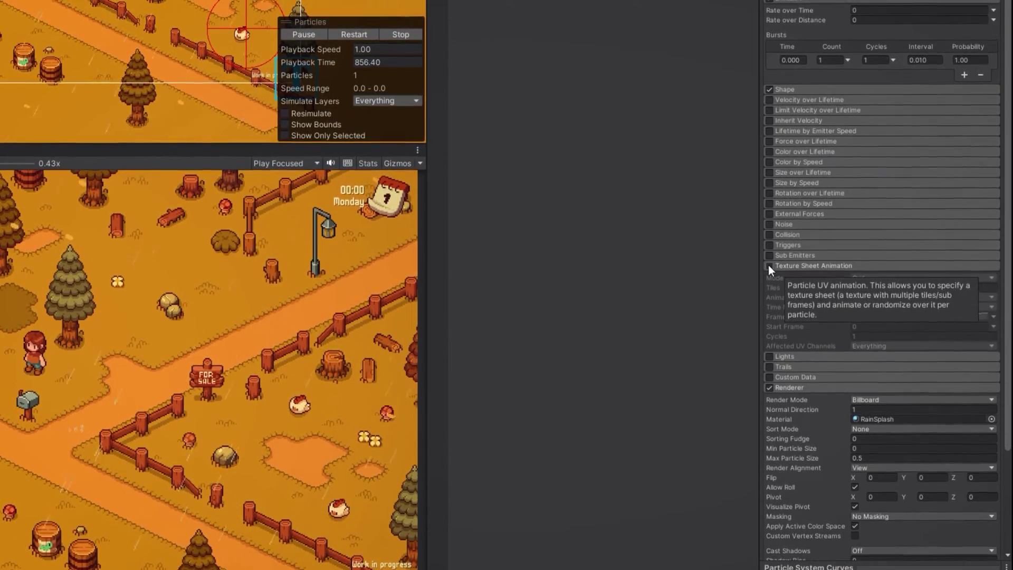
left_click(769, 262)
- Set the sheet Tiles X to 3 and make rain Start Lifetime random between two constants
left_click(826, 291)
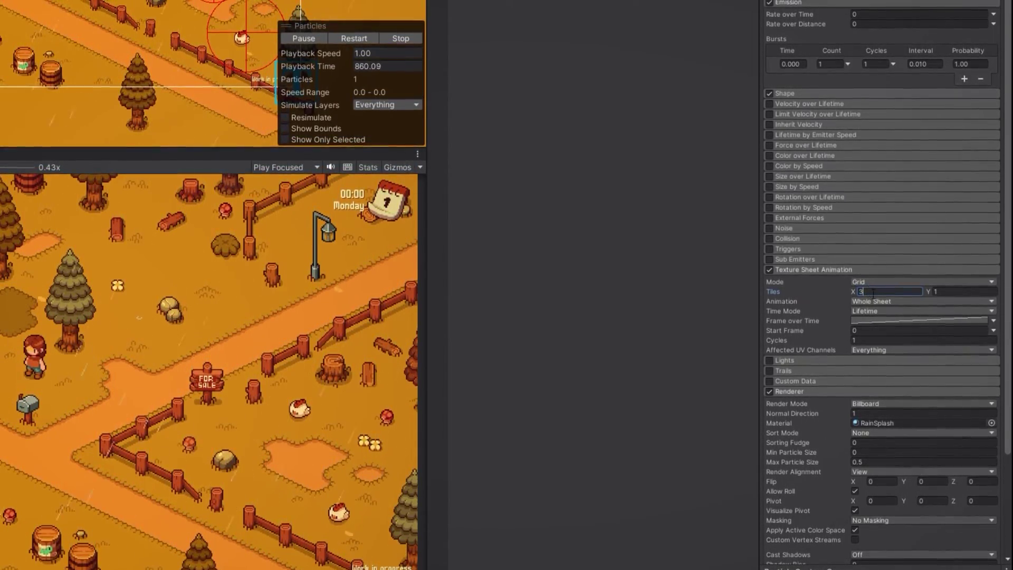
type("3")
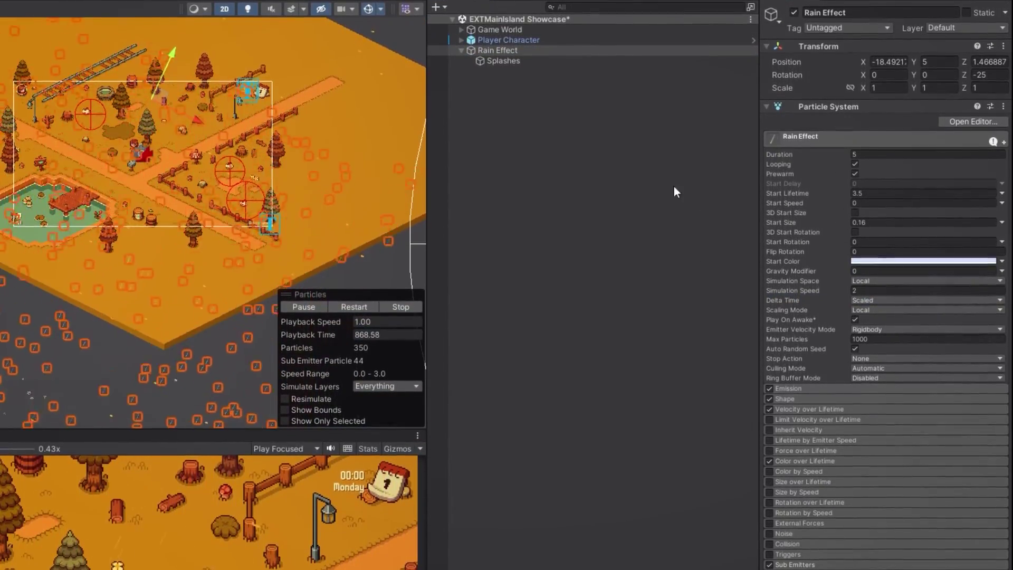
left_click(1001, 201)
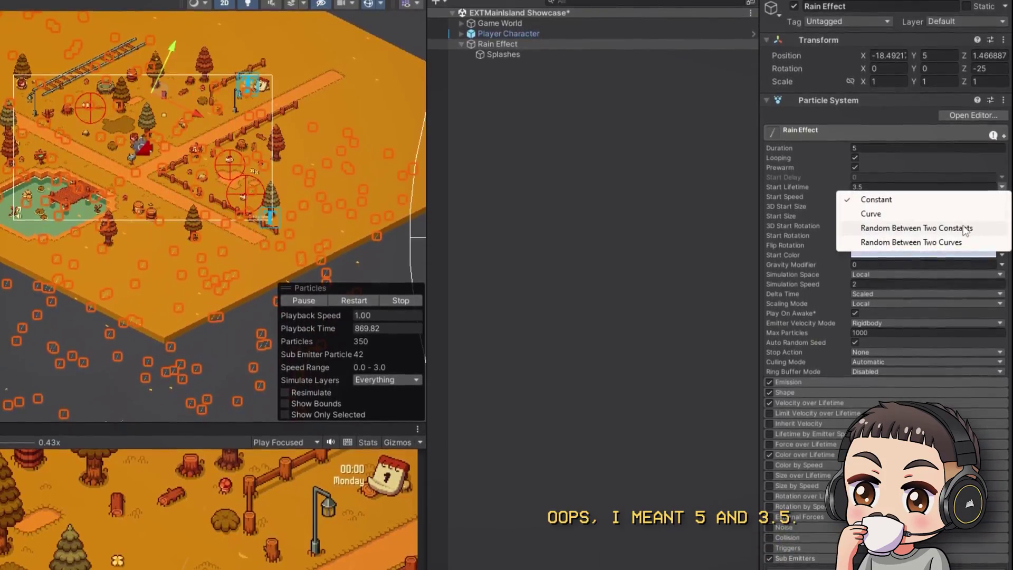
left_click(965, 227)
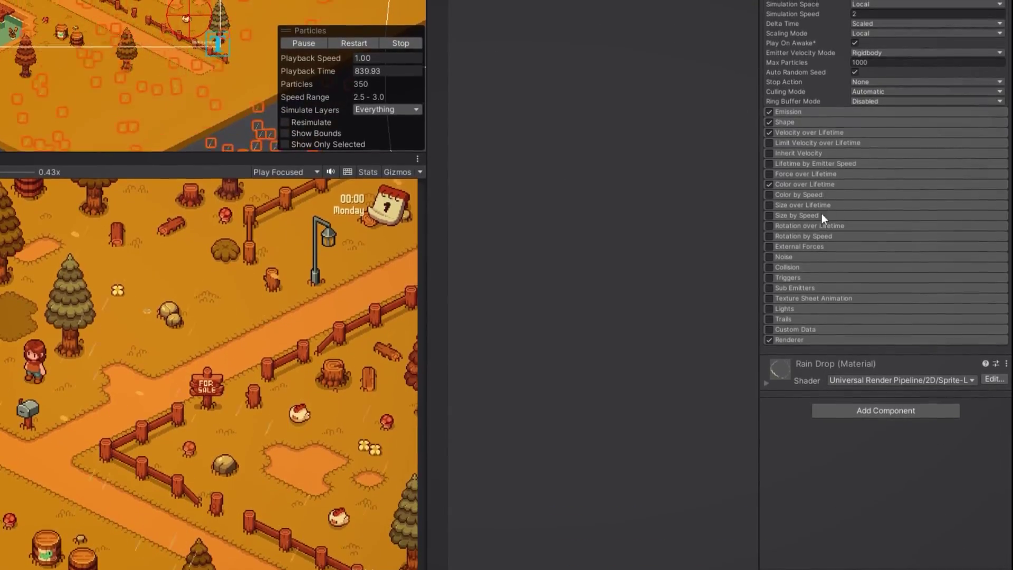
- Enable Sub Emitters on Rain Effect, adding Splashes as a Death sub-emitter parented under it
left_click(769, 292)
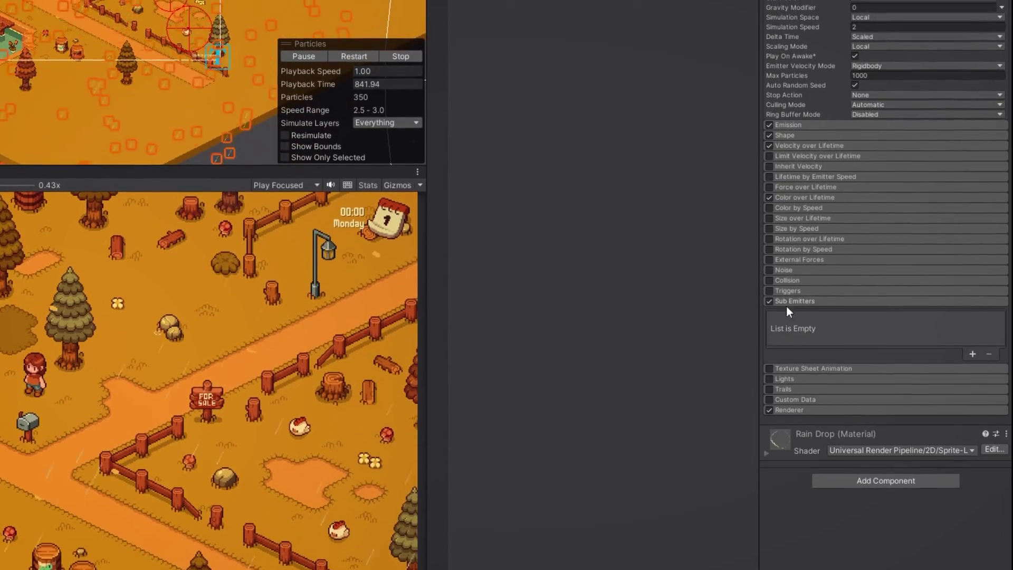
left_click(973, 357)
left_click(851, 322)
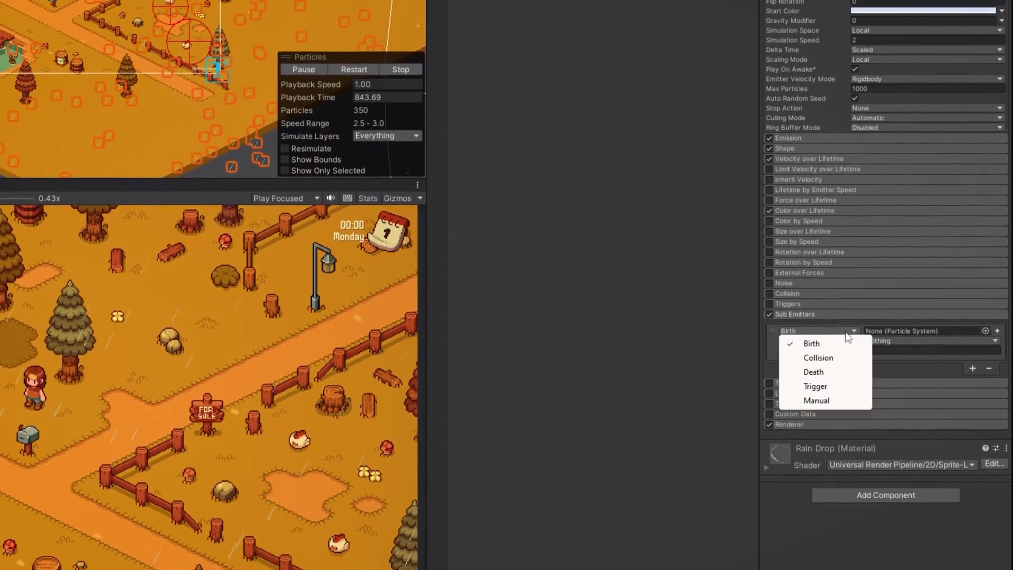
left_click(844, 372)
left_click_drag(508, 71, 915, 339)
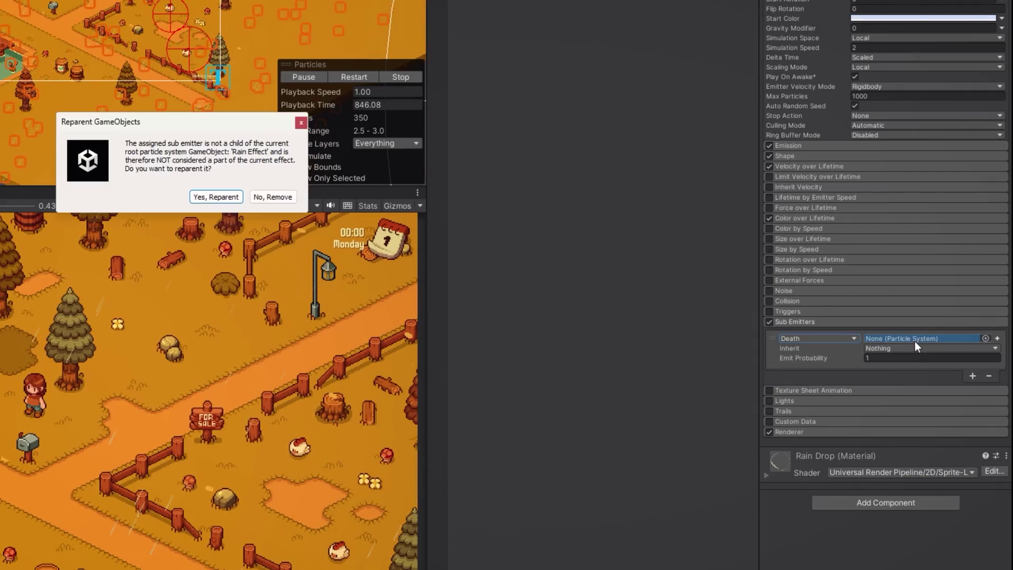
left_click(226, 200)
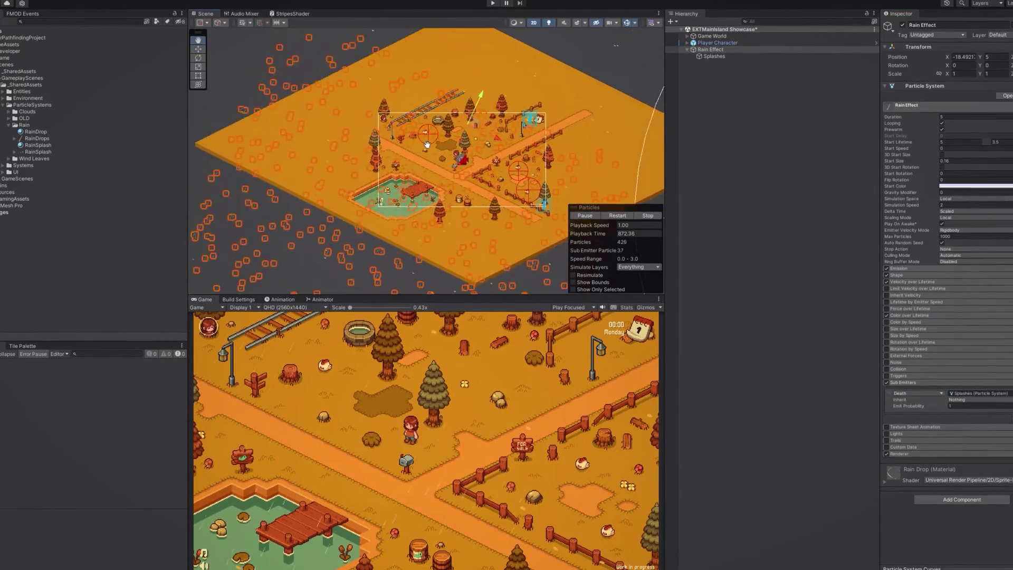
- Move the Rain Effect emitter up and right to about X -13.08, Y 12.33
middle_click_drag(427, 144, 422, 166)
left_click_drag(469, 144, 549, 46)
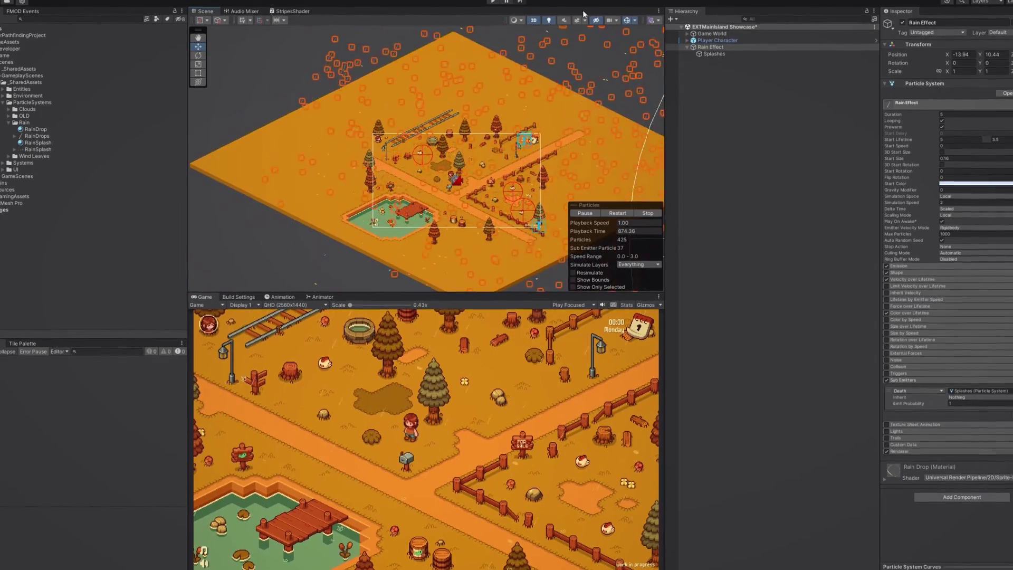
middle_click_drag(583, 14, 577, 63)
scroll(577, 69, "down", 1)
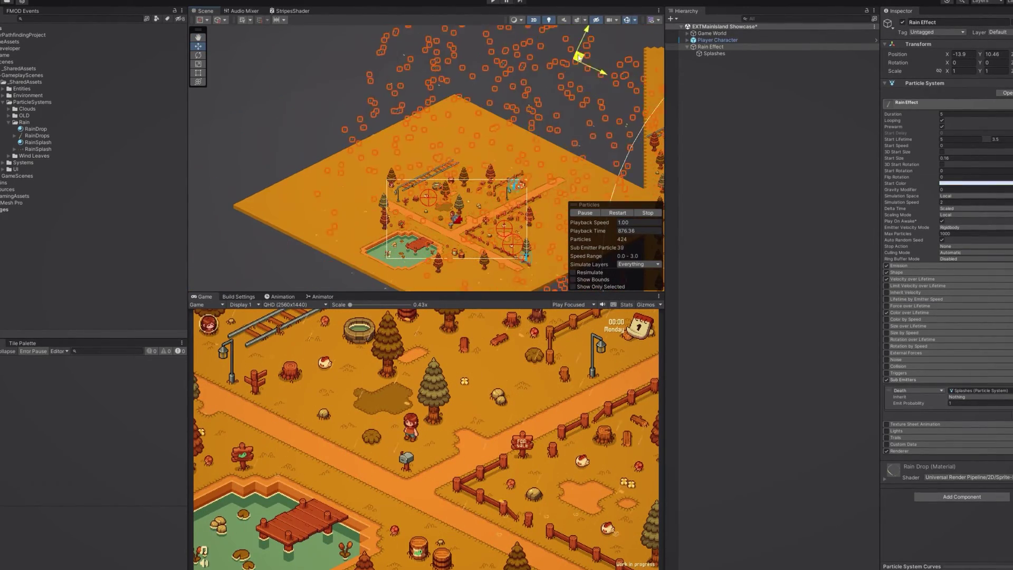
left_click_drag(593, 22, 584, 29)
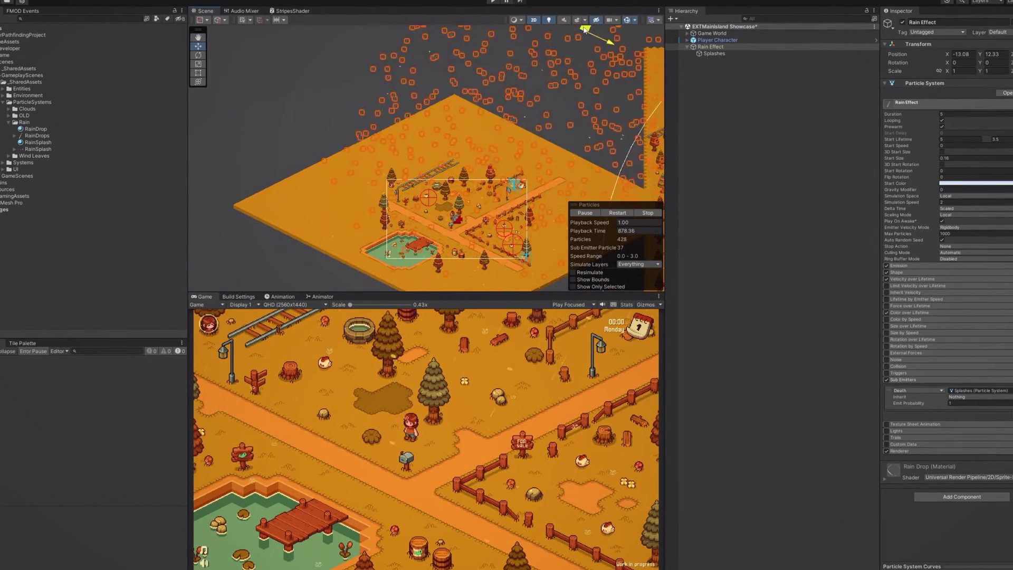